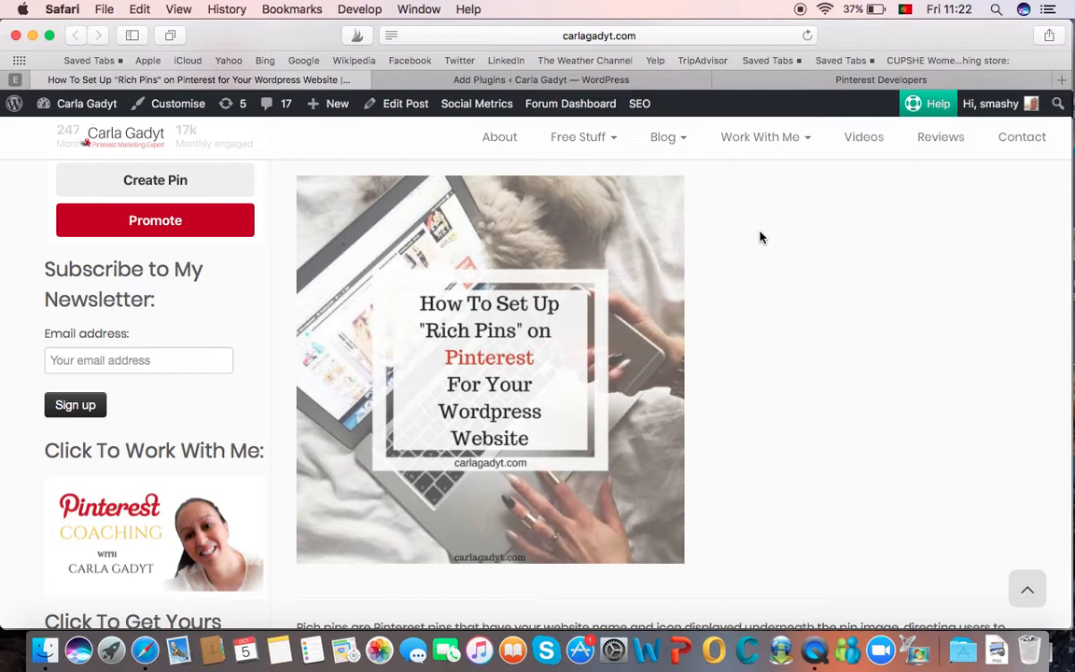
Activate the Yoast SEO plugin from the "YOAST" SEO PLUGIN search results on the WordPress Add Plugins page
click(598, 81)
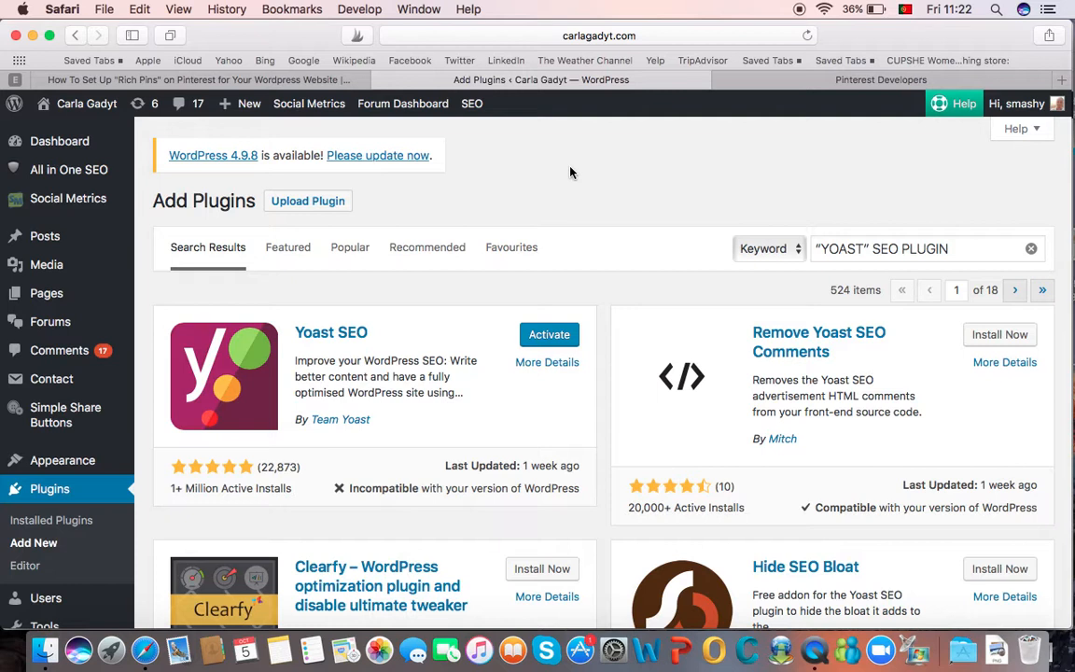
drag(961, 250, 814, 247)
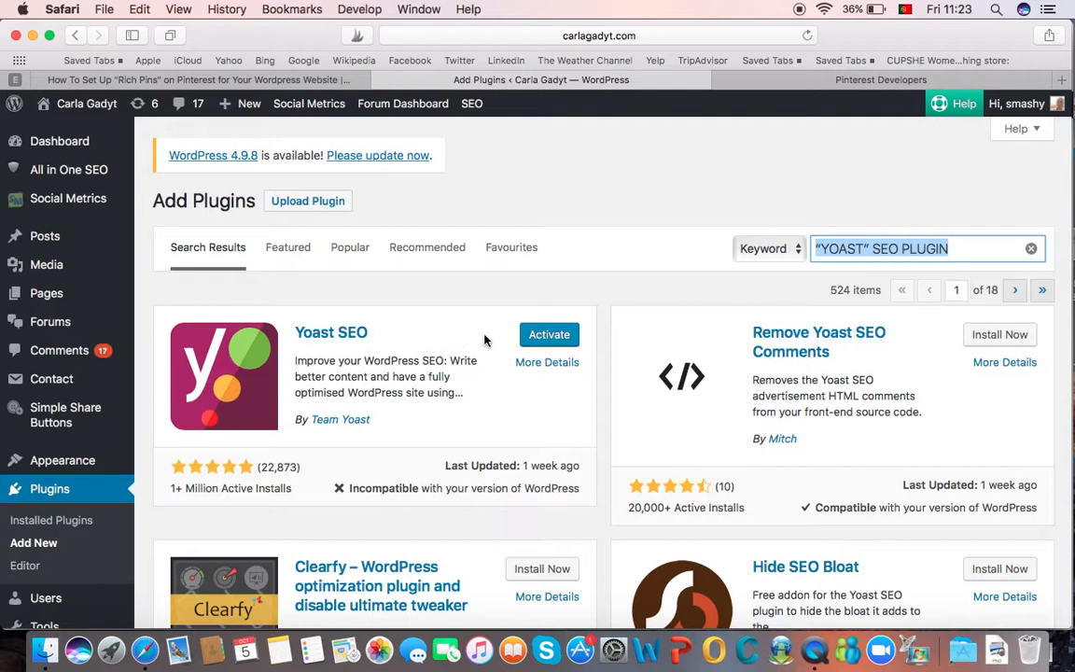
click(550, 338)
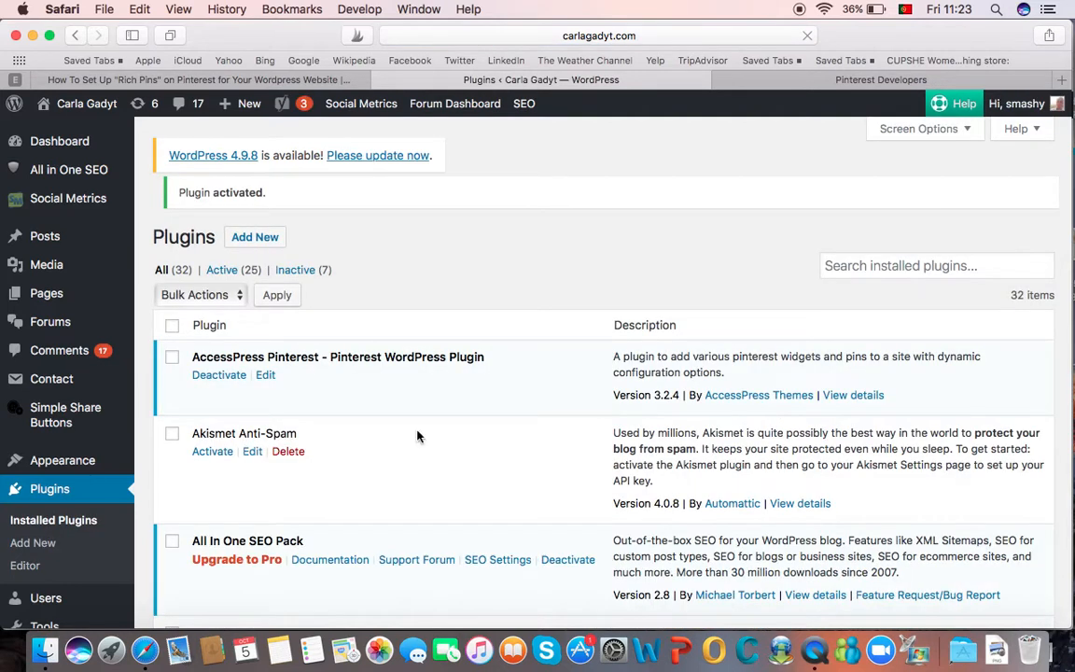
Find Yoast SEO in the installed plugins list and open its settings
scroll(416, 441, down, 5)
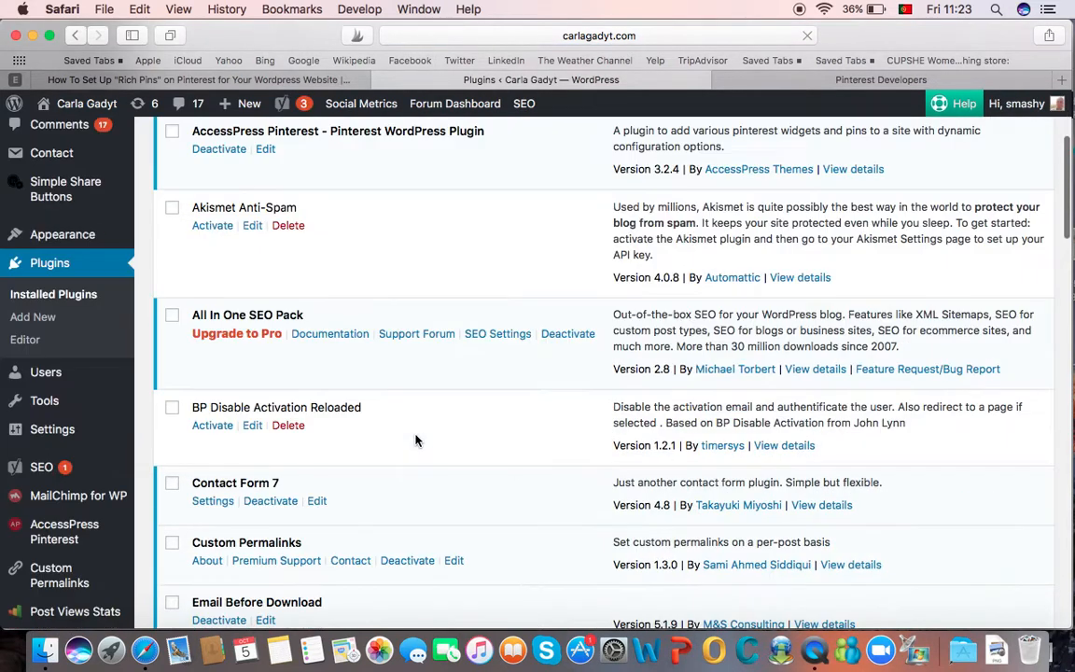
scroll(416, 441, down, 12)
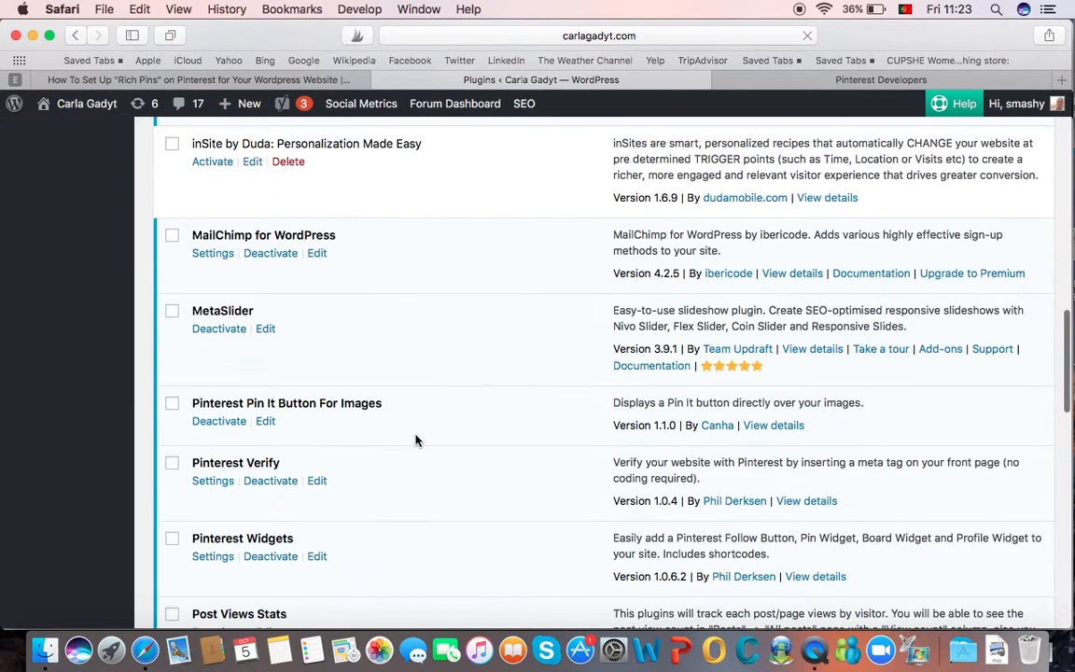
scroll(416, 441, down, 4)
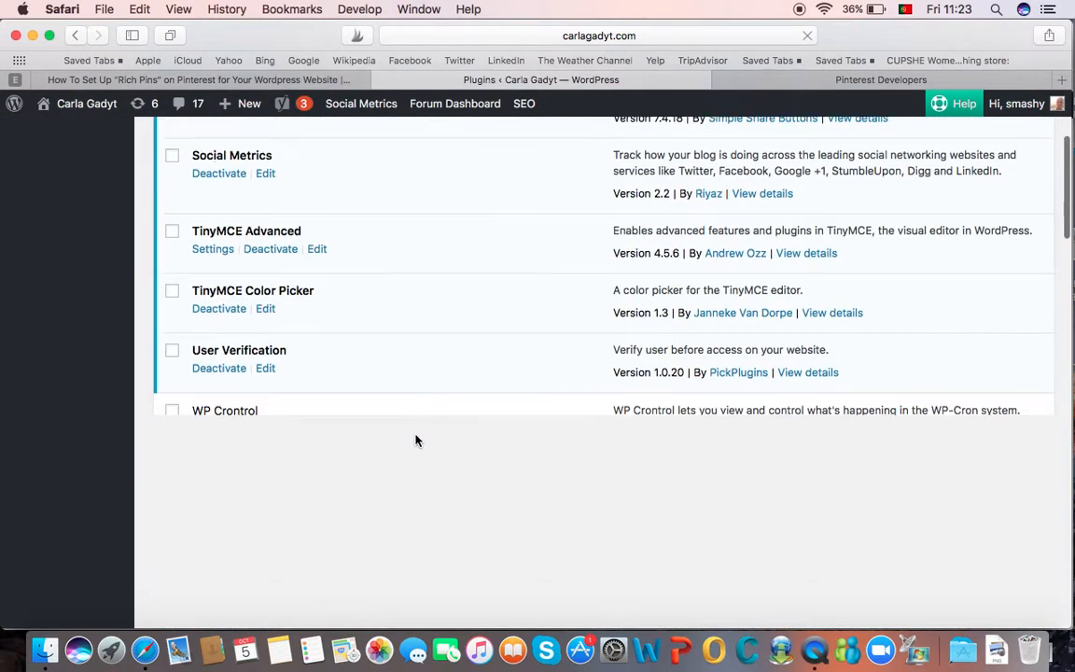
scroll(416, 441, up, 6)
scroll(416, 440, down, 10)
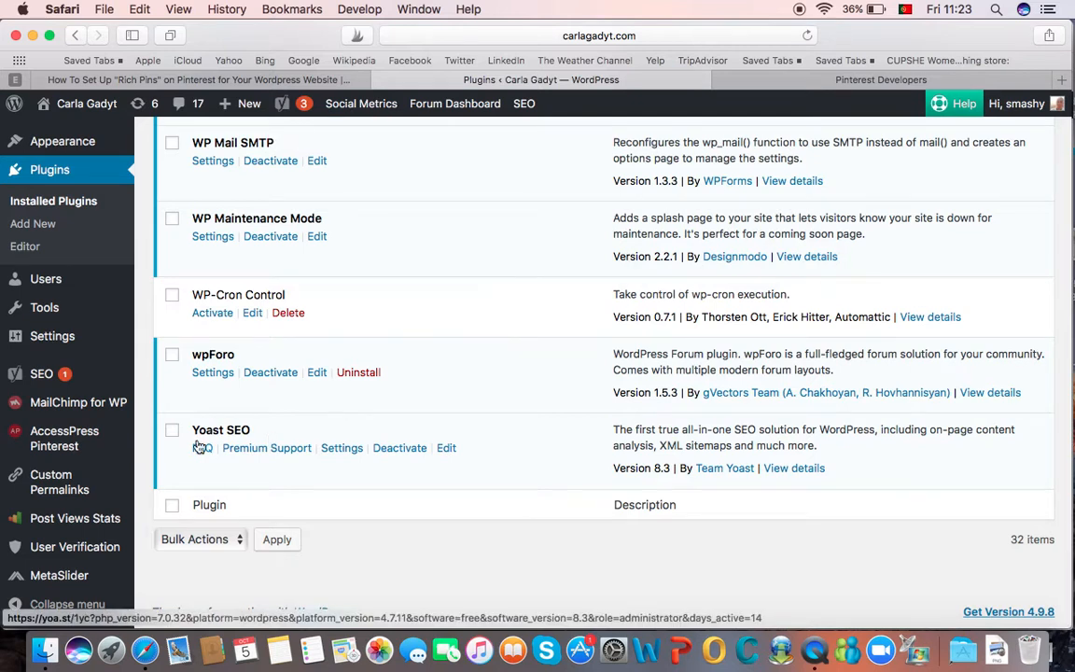
scroll(338, 505, down, 1)
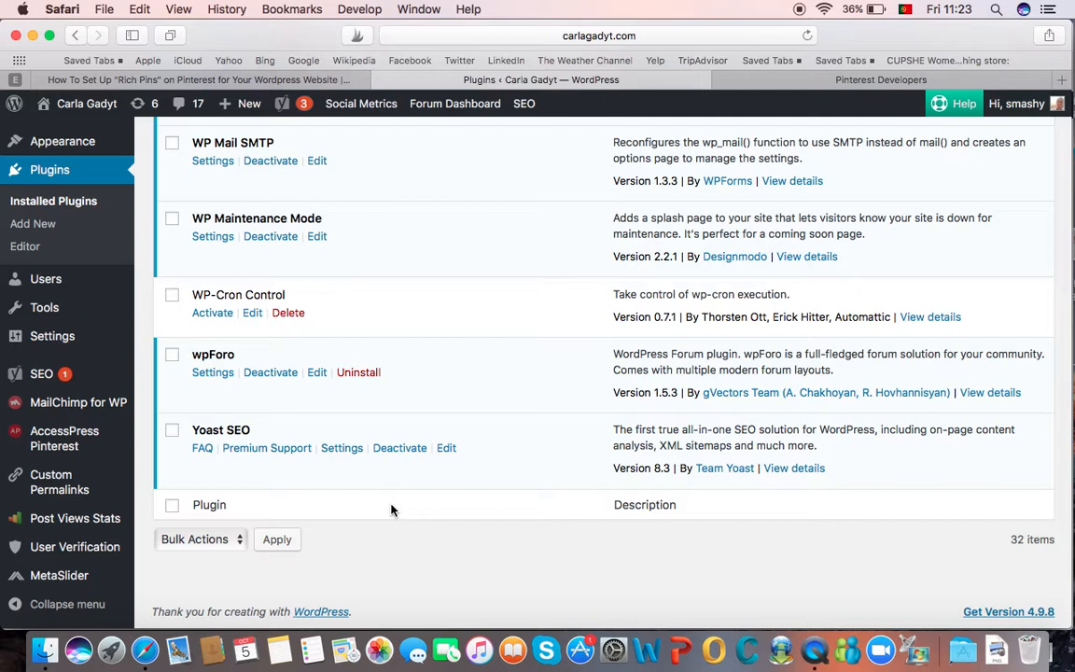
click(342, 450)
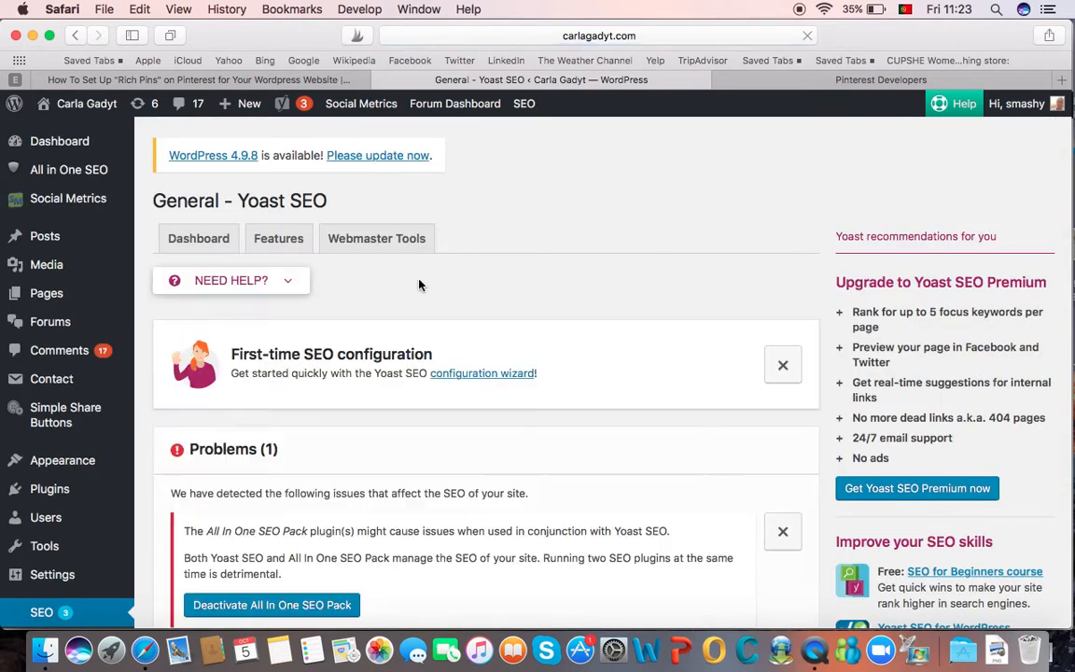
Examine the Yoast SEO feature switches, from SEO analysis through to the security setting for authors
click(276, 240)
scroll(426, 425, down, 3)
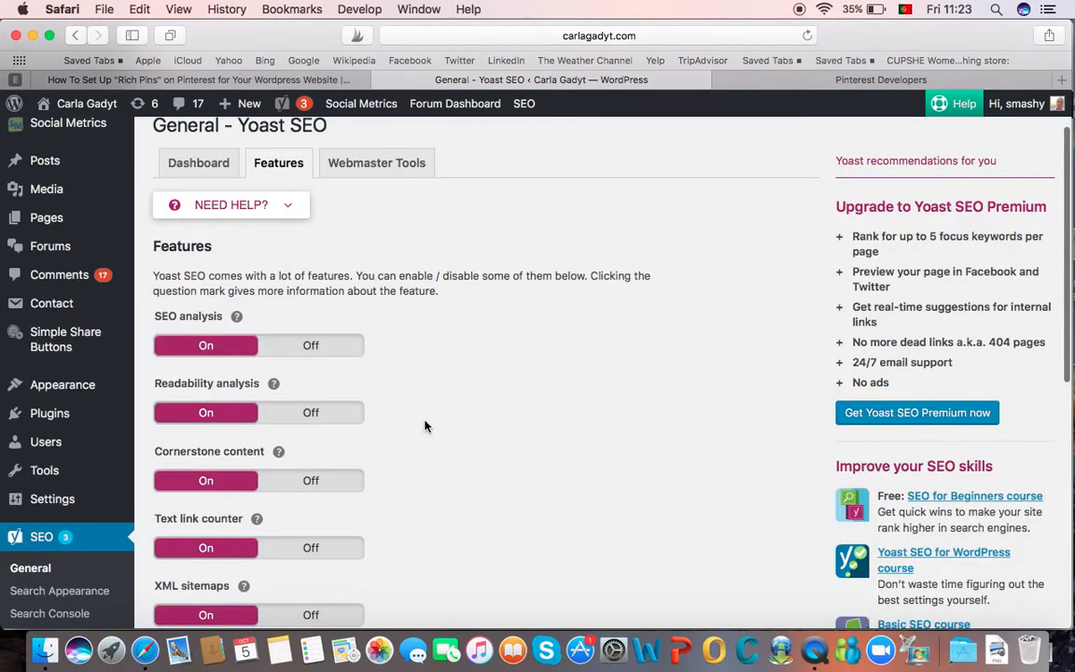
scroll(425, 427, down, 6)
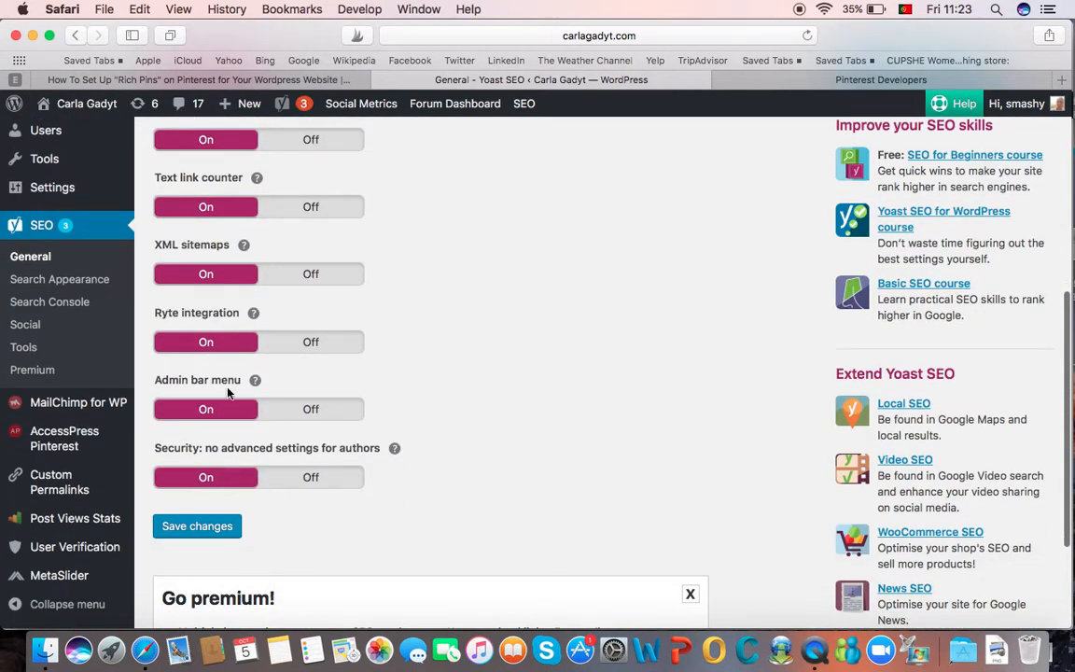
scroll(441, 317, down, 2)
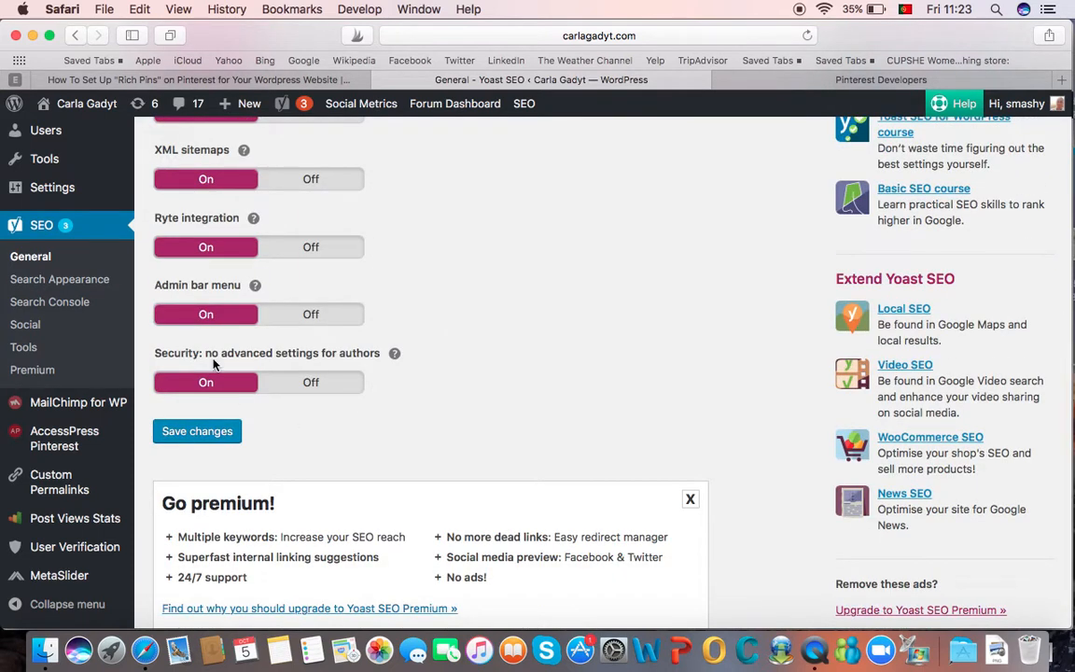
scroll(416, 337, up, 3)
scroll(416, 338, up, 1)
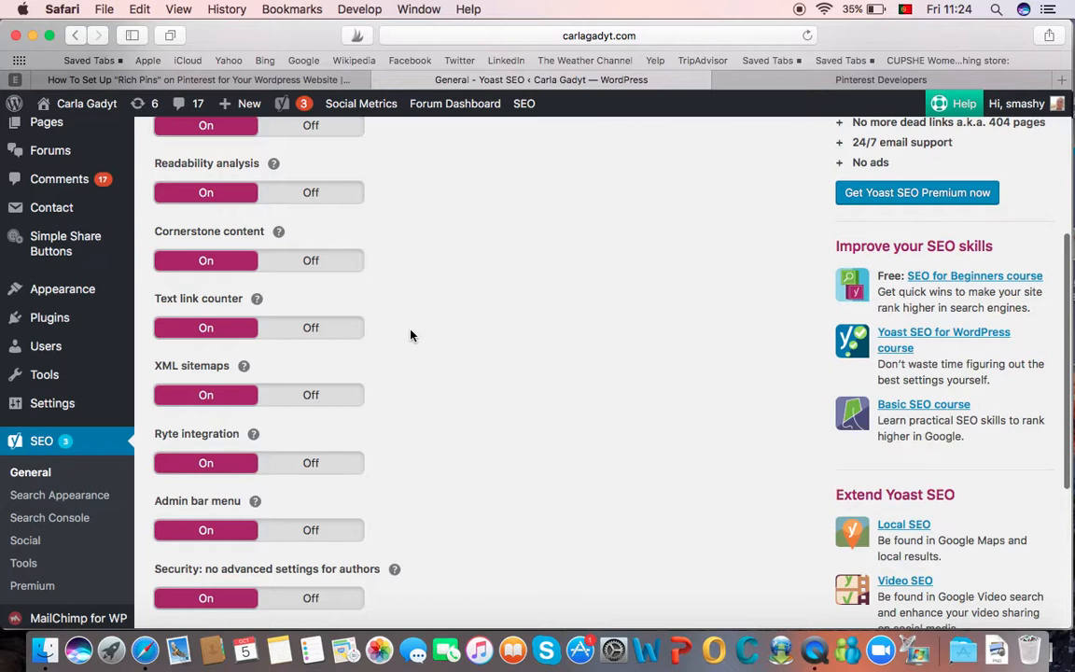
scroll(412, 336, up, 2)
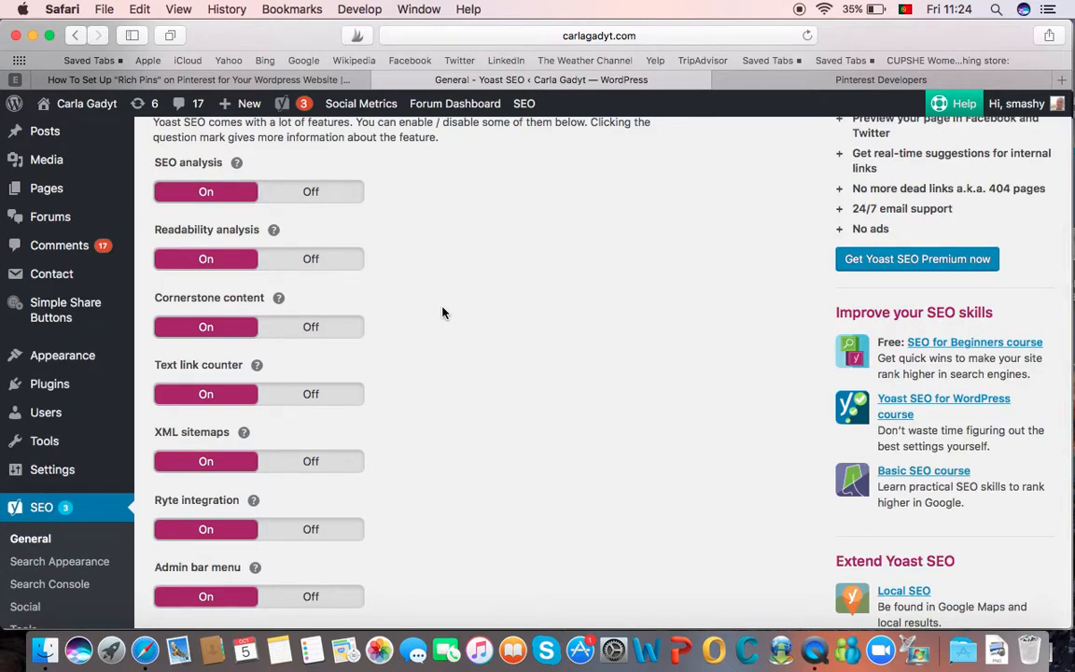
scroll(443, 312, up, 1)
scroll(444, 312, down, 1)
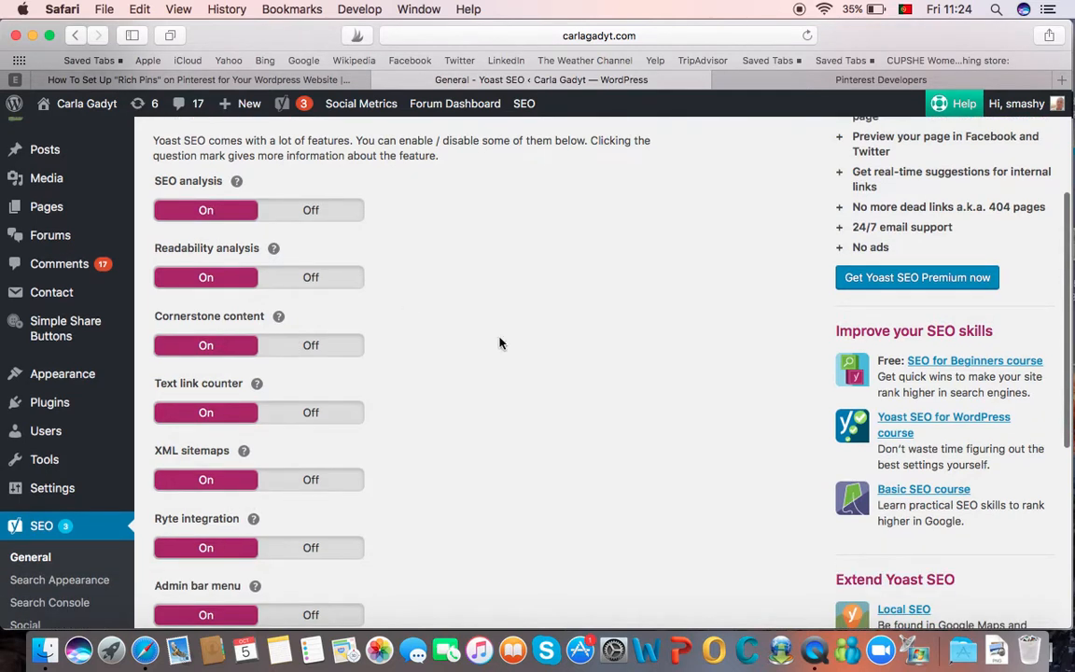
scroll(499, 343, up, 5)
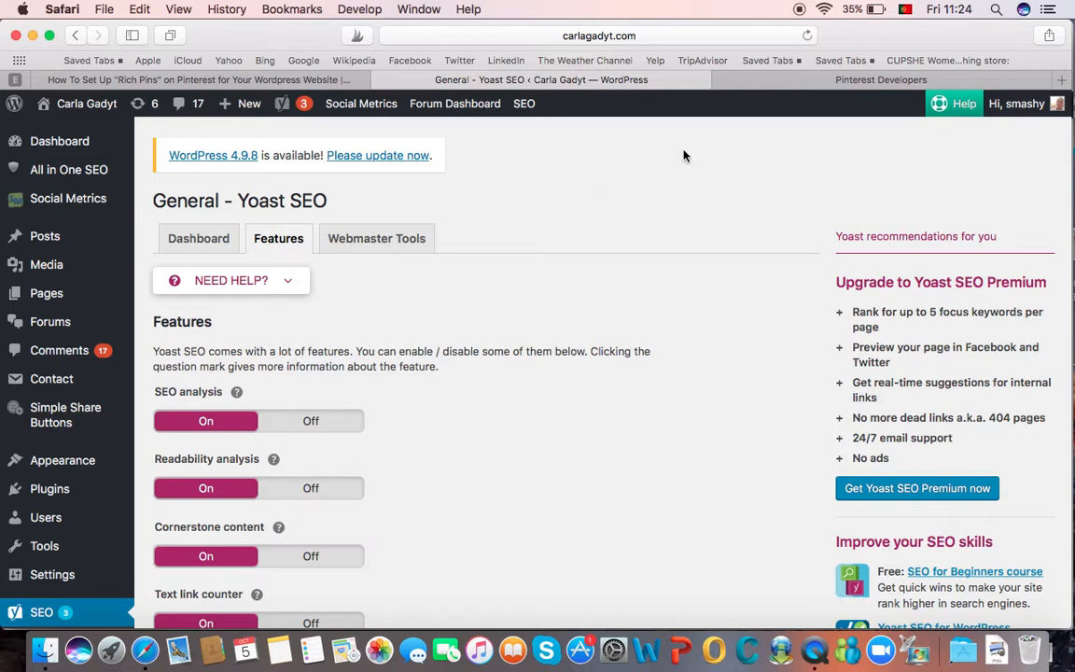
Go to Pinterest's Rich Pins Validator page, check its full web address and review the validation instructions
click(812, 82)
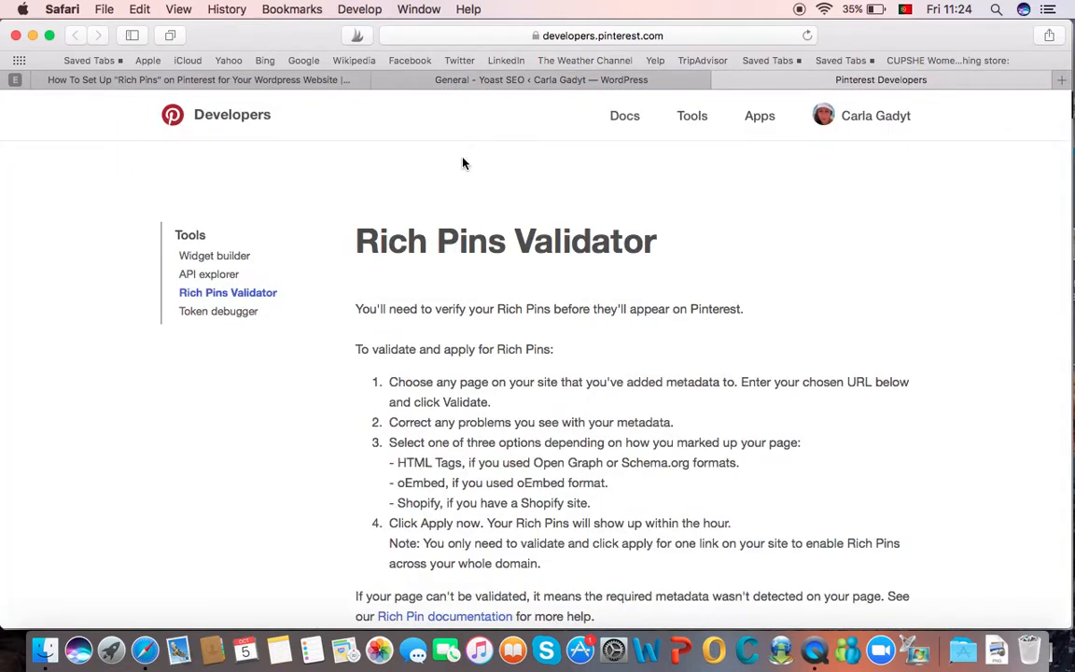
click(474, 38)
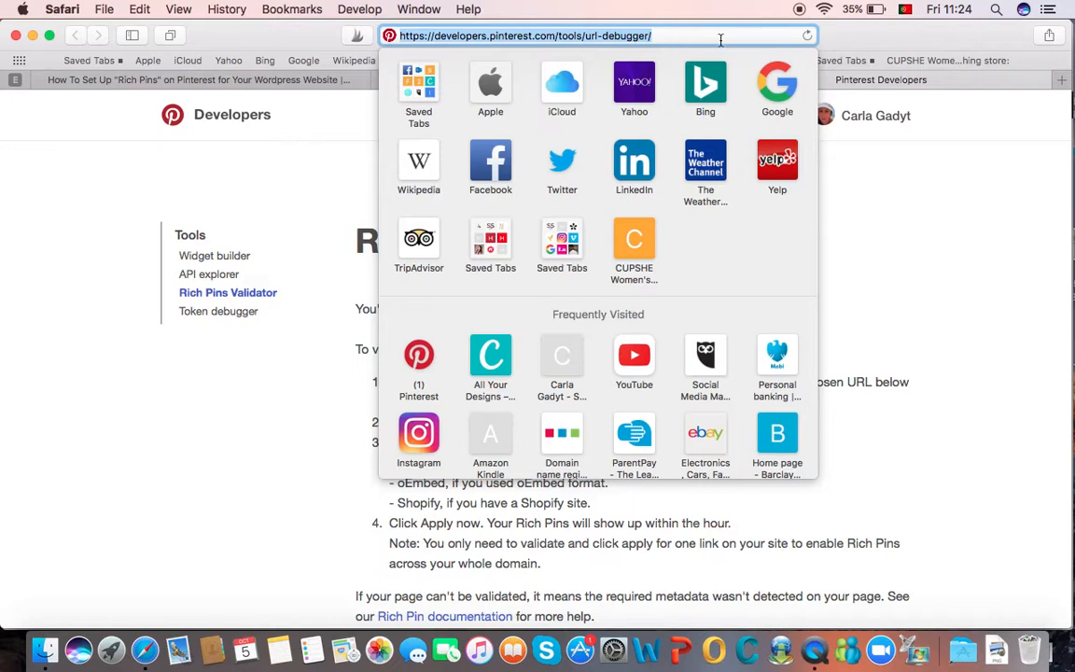
click(895, 180)
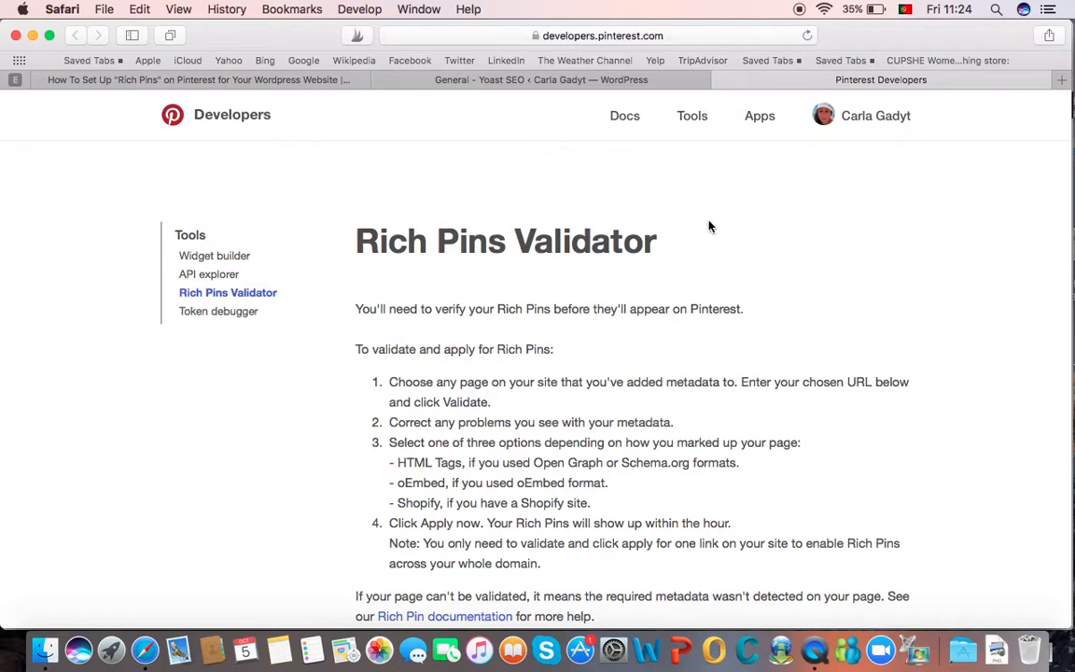
scroll(671, 360, down, 3)
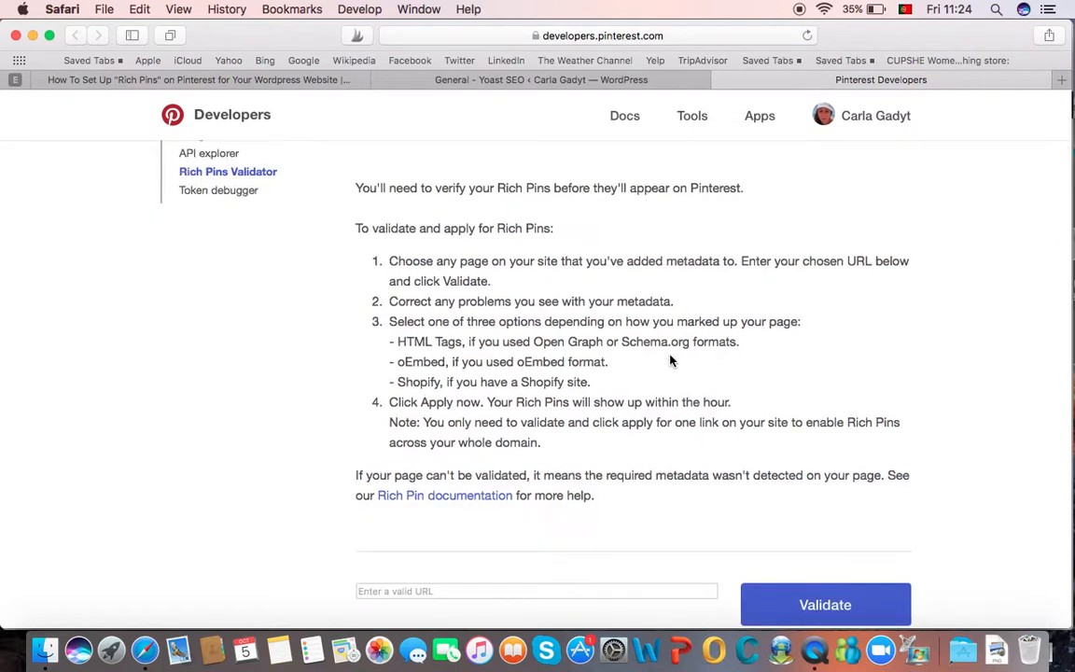
scroll(670, 360, down, 3)
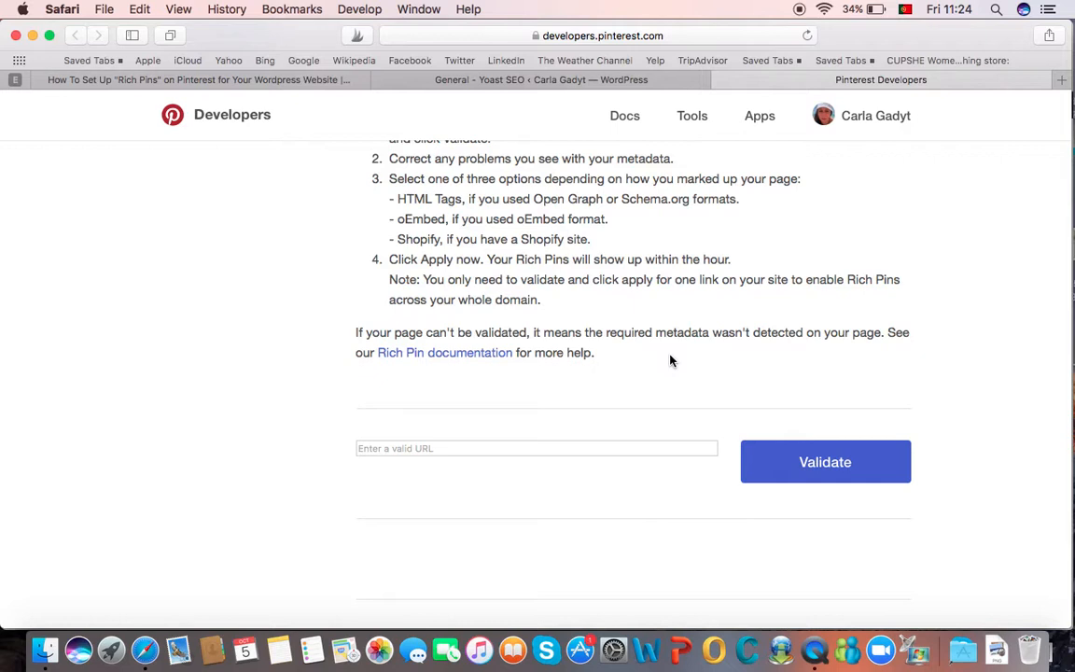
Return to the blog post "How To Set Up 'Rich Pins' on Pinterest for Your WordPress Website" and copy its full URL
click(235, 83)
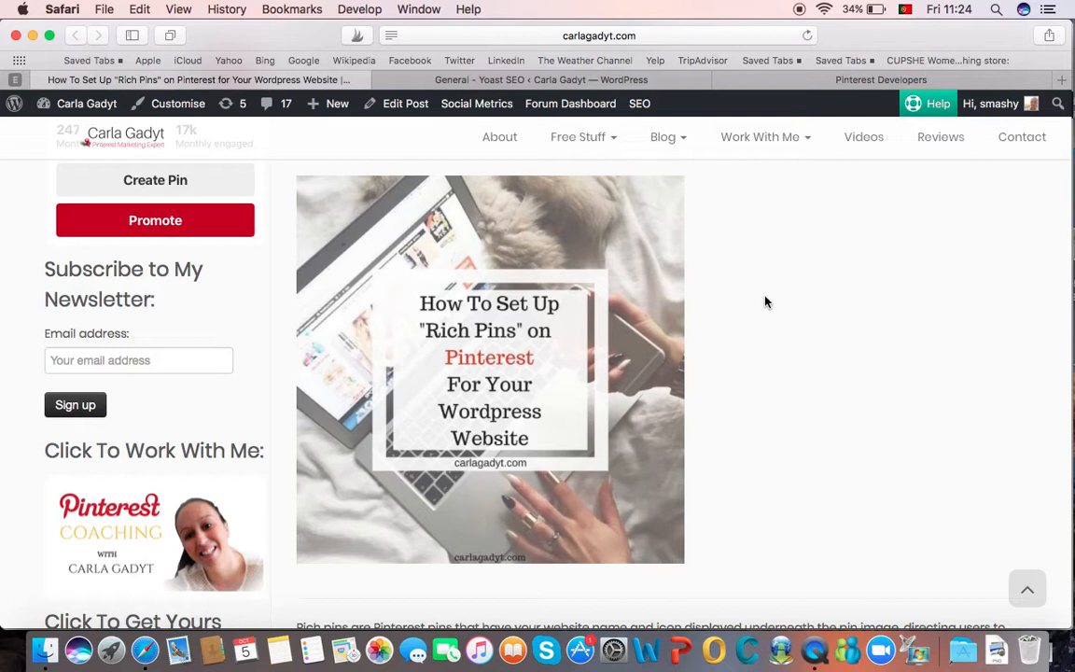
scroll(765, 301, up, 3)
scroll(765, 301, down, 5)
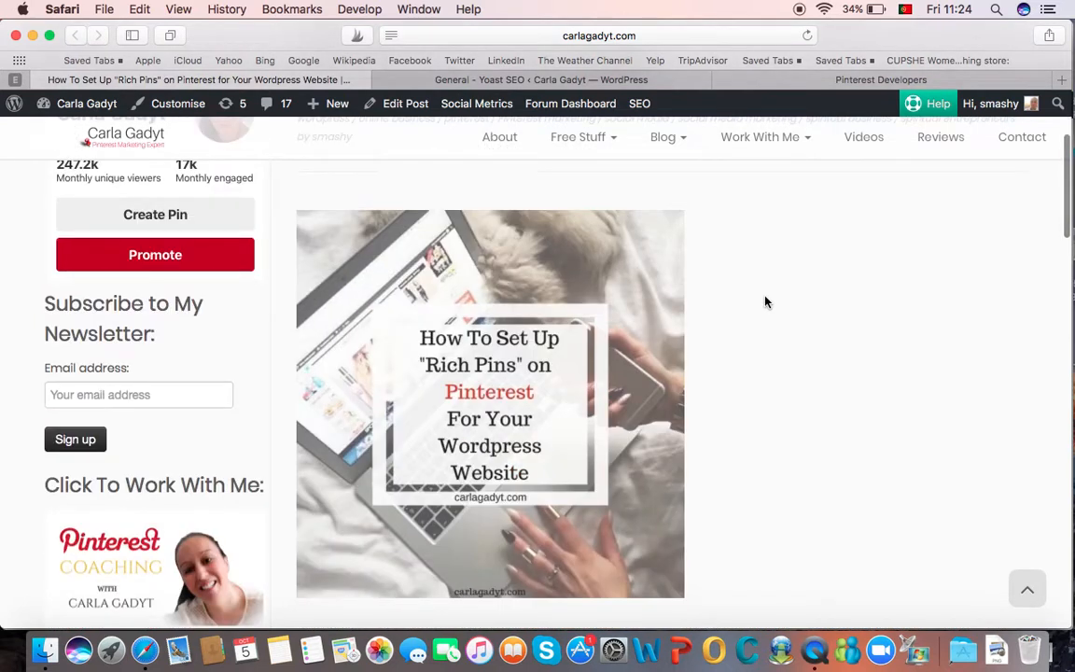
scroll(765, 301, up, 1)
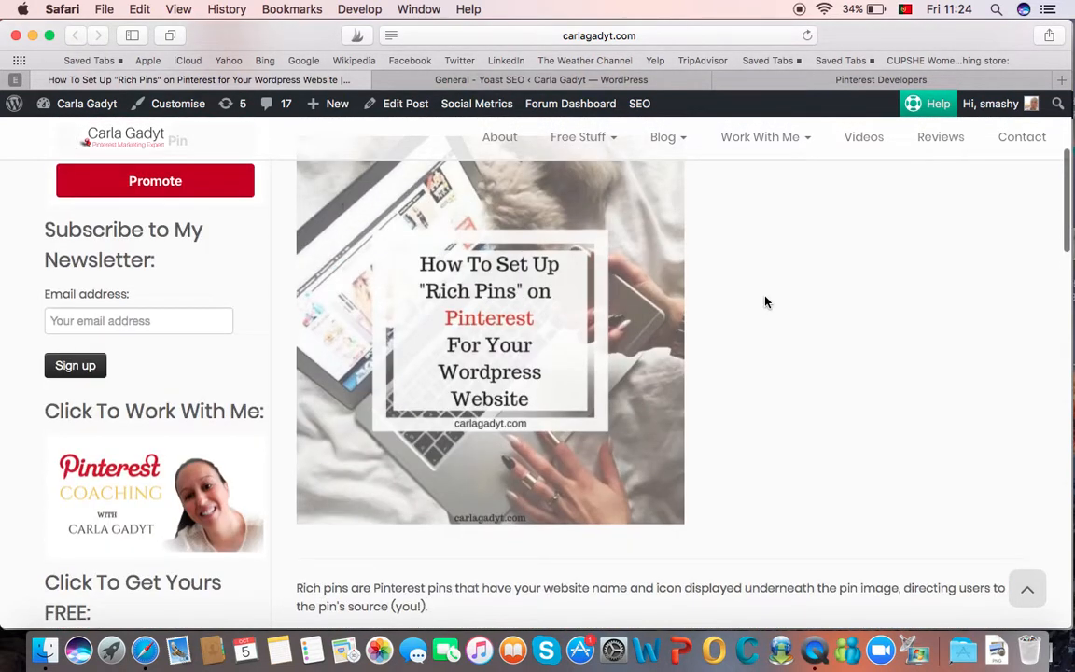
scroll(765, 301, up, 5)
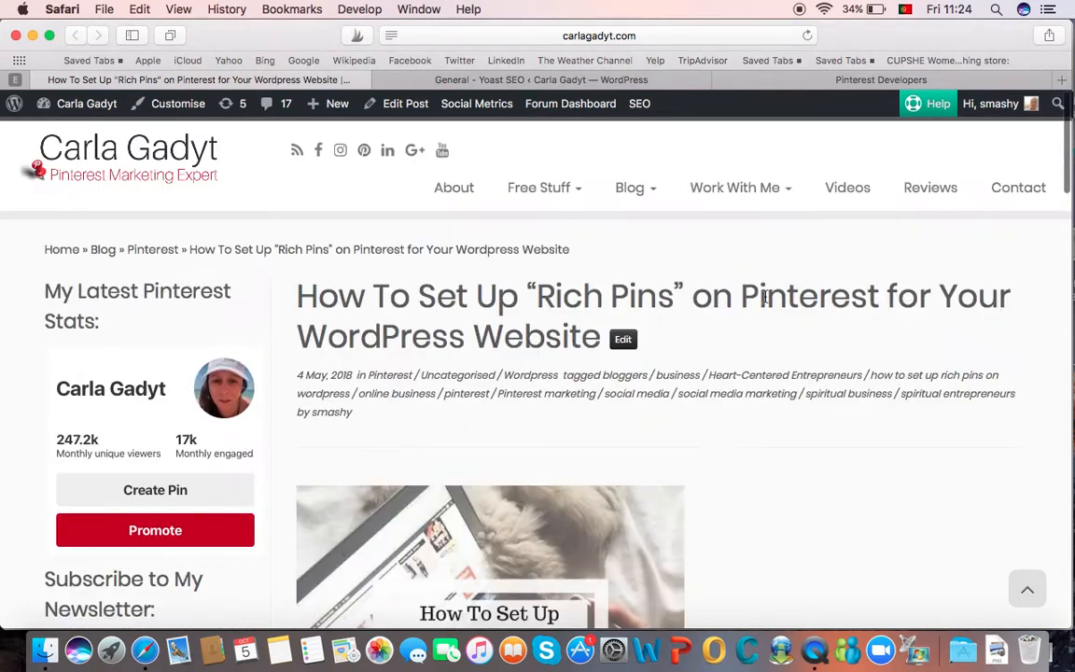
click(702, 37)
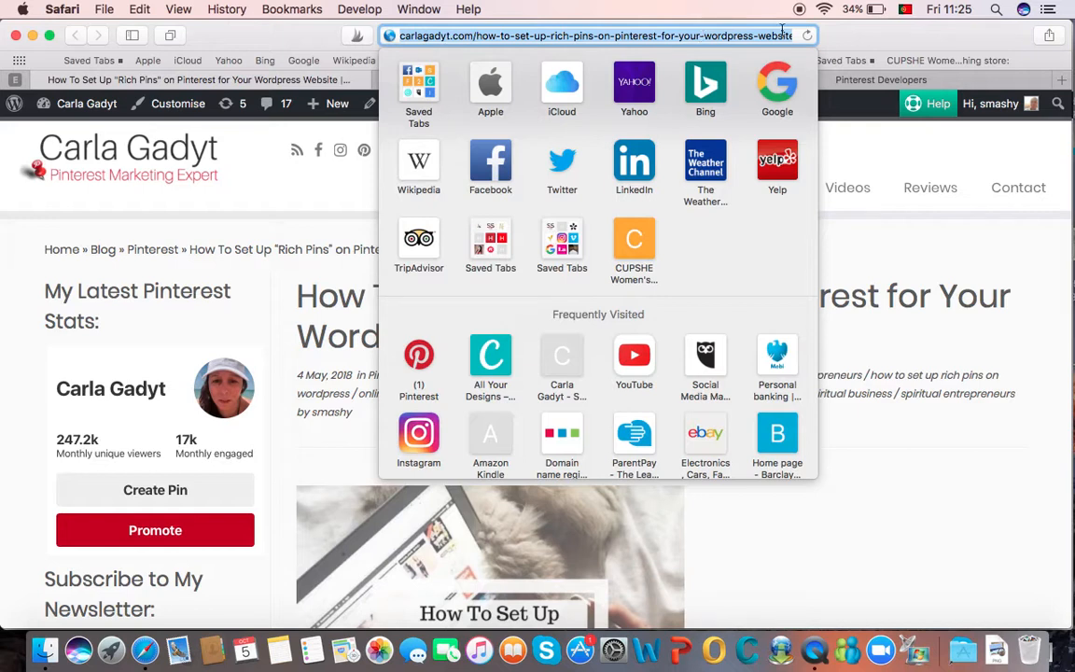
Paste the copied blog post URL into the Rich Pins Validator and validate it
click(866, 82)
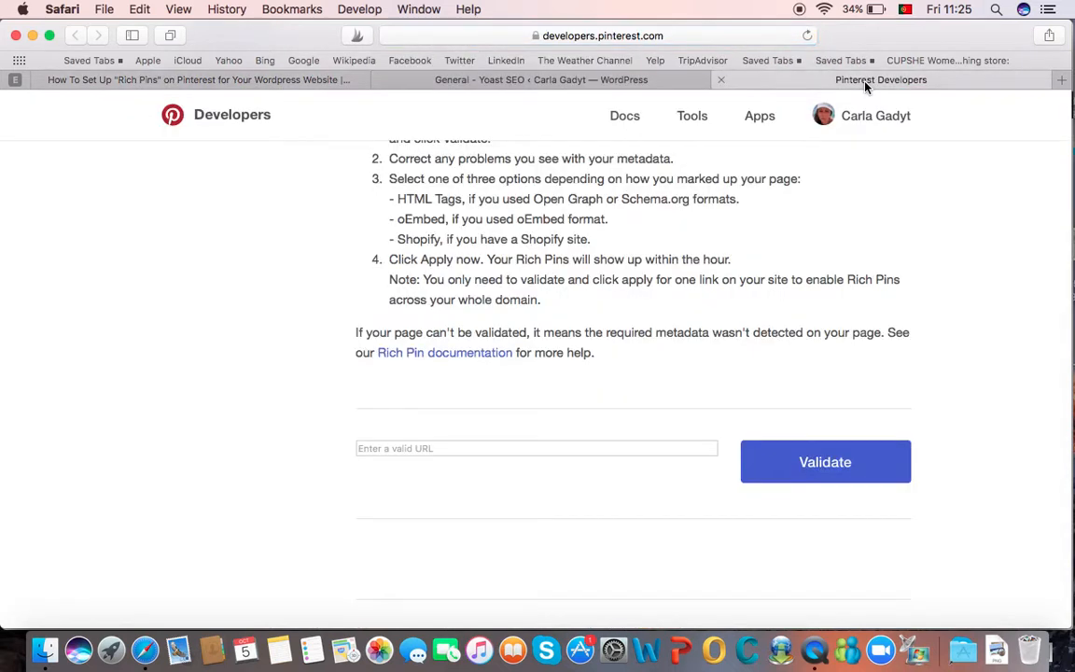
scroll(544, 305, up, 5)
scroll(544, 305, down, 10)
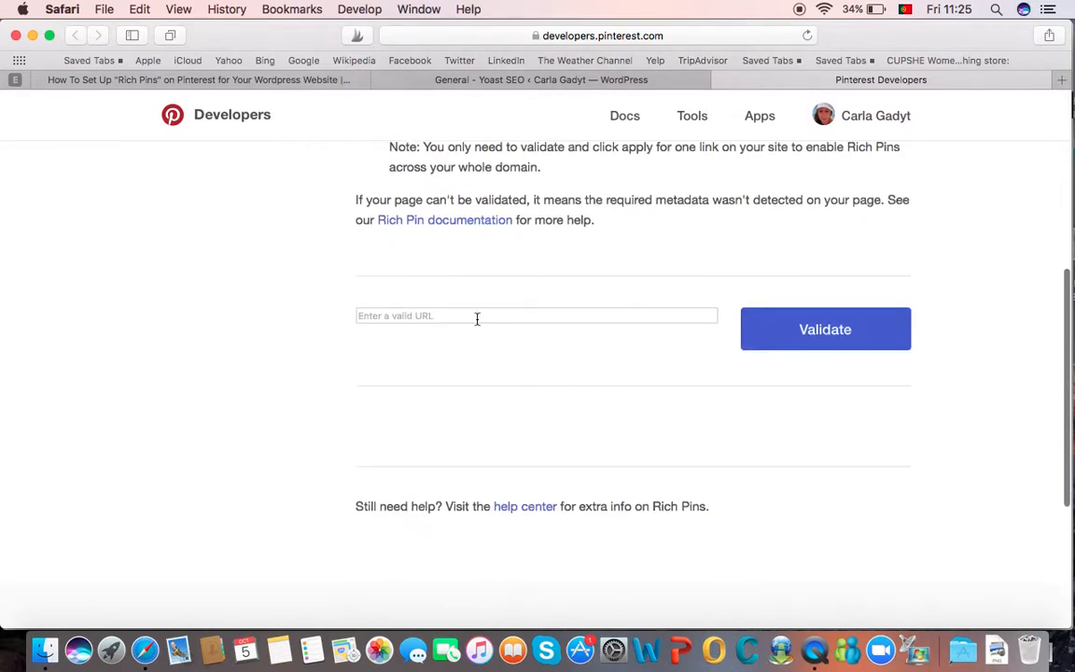
click(473, 316)
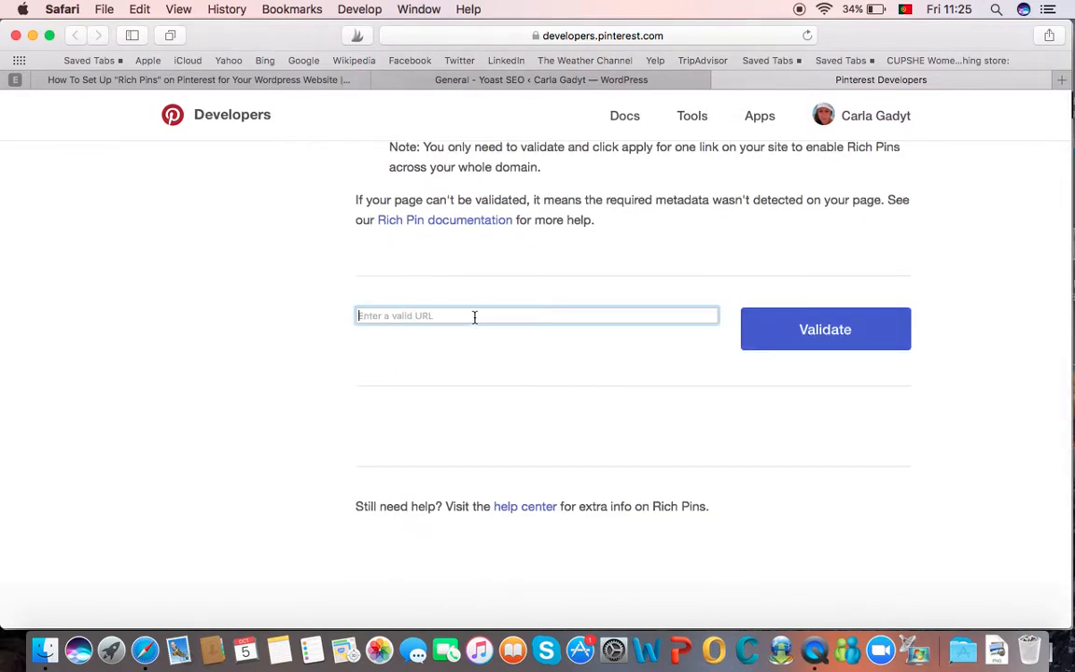
key(super+v)
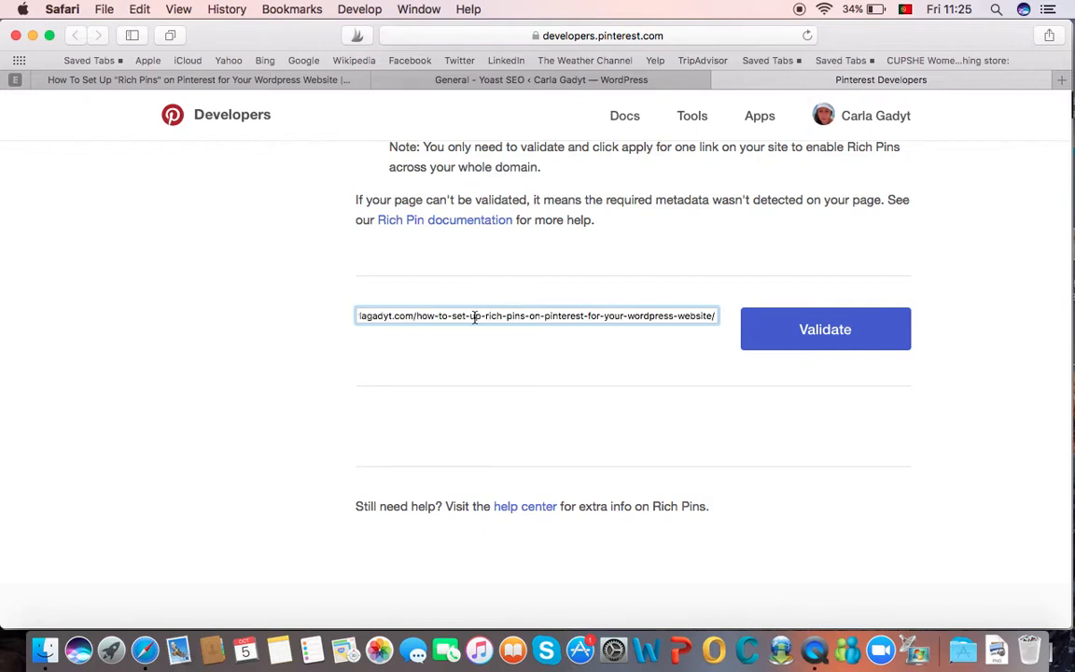
click(763, 334)
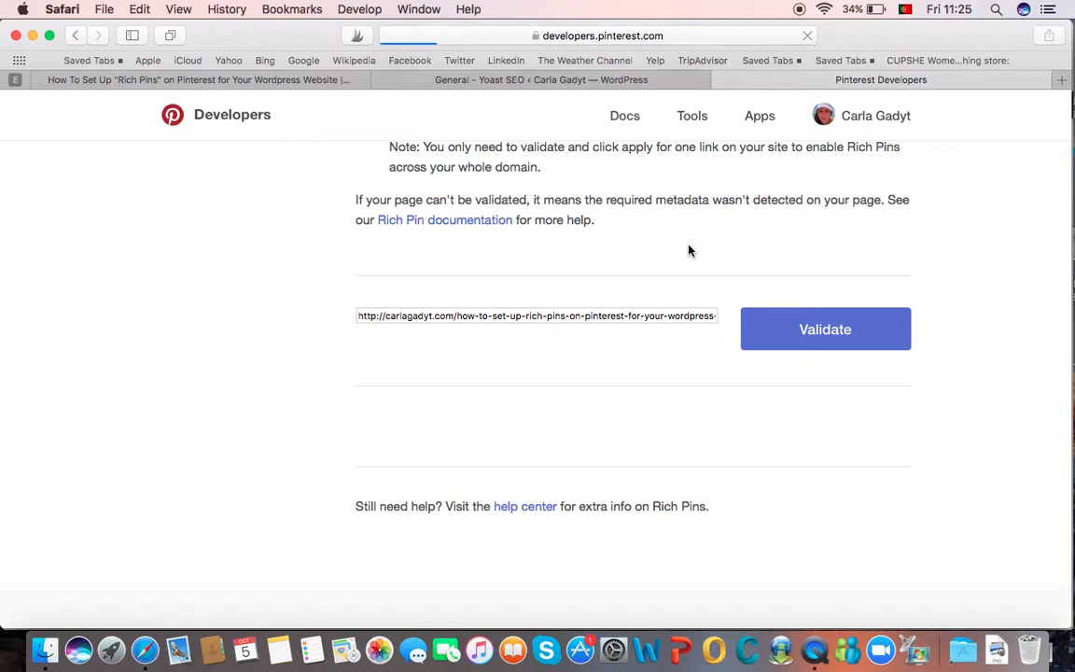
Review the Rich Pins validation result and the fetched page details through to the end of the page
scroll(591, 385, down, 5)
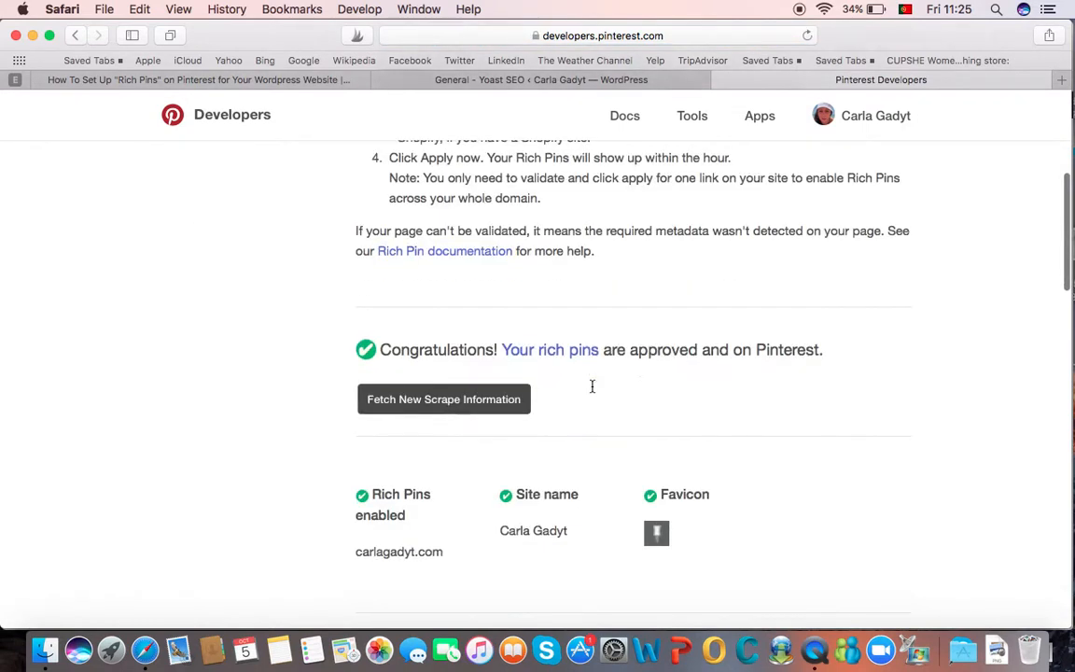
scroll(592, 390, down, 1)
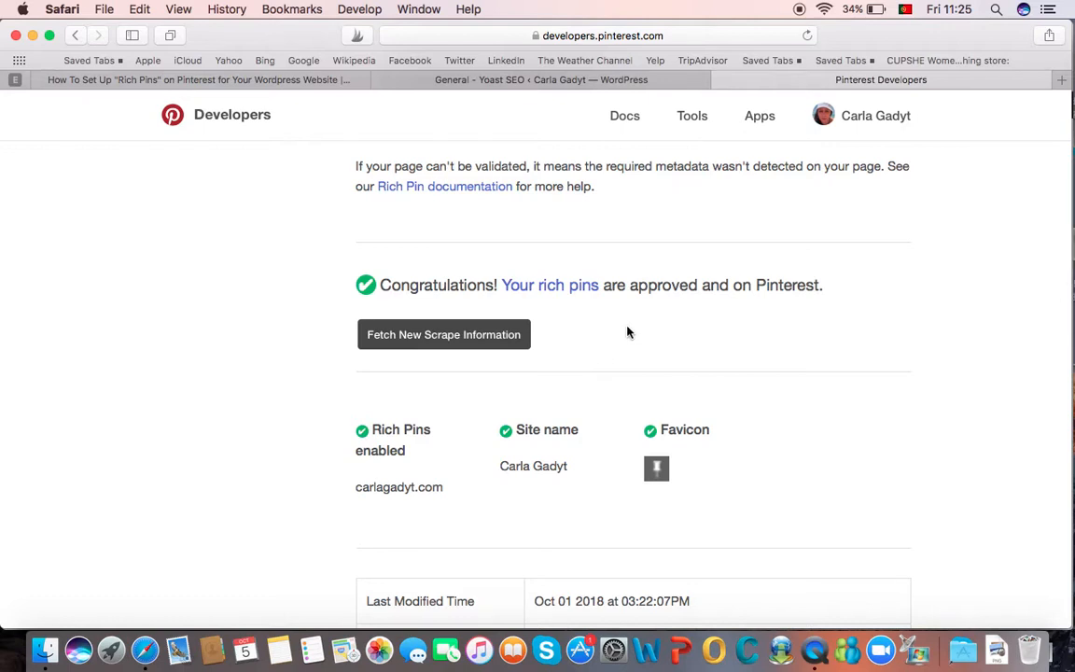
scroll(627, 332, down, 2)
scroll(776, 335, down, 5)
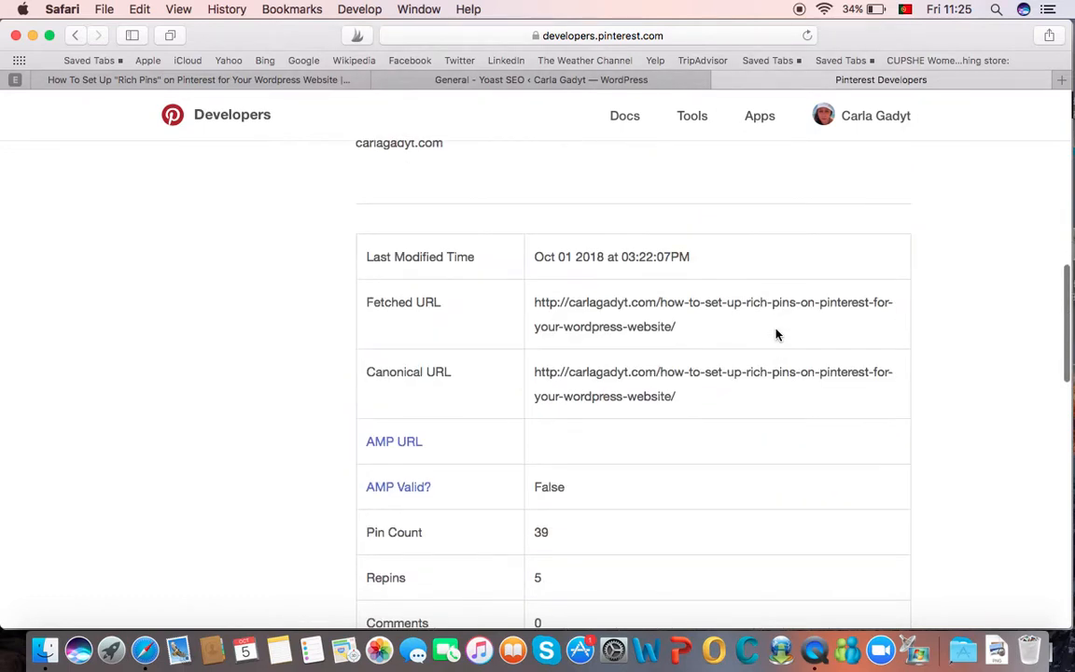
scroll(776, 335, down, 20)
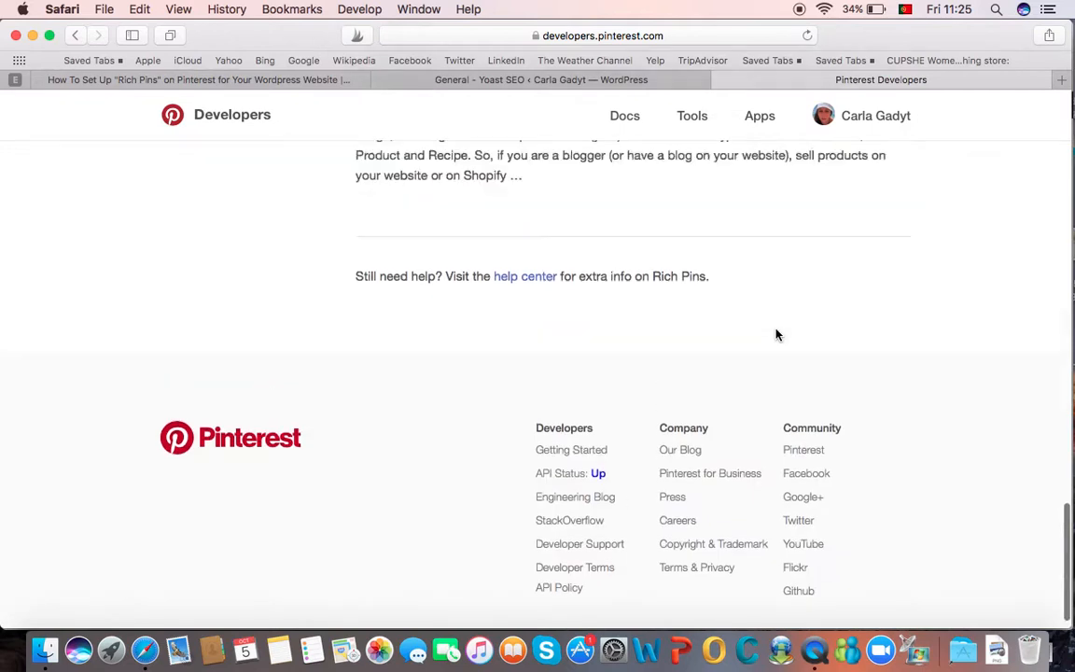
Review the Rich Pins Validator page again, from the validation instructions at its beginning to the approval result
scroll(776, 335, up, 20)
scroll(776, 335, down, 5)
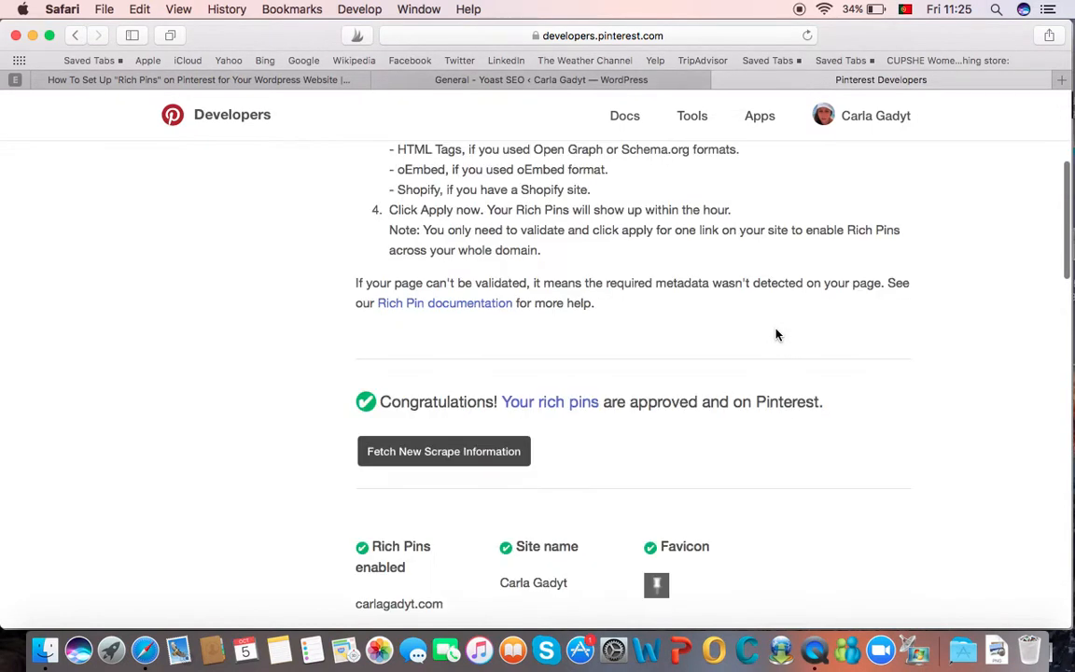
scroll(678, 318, up, 6)
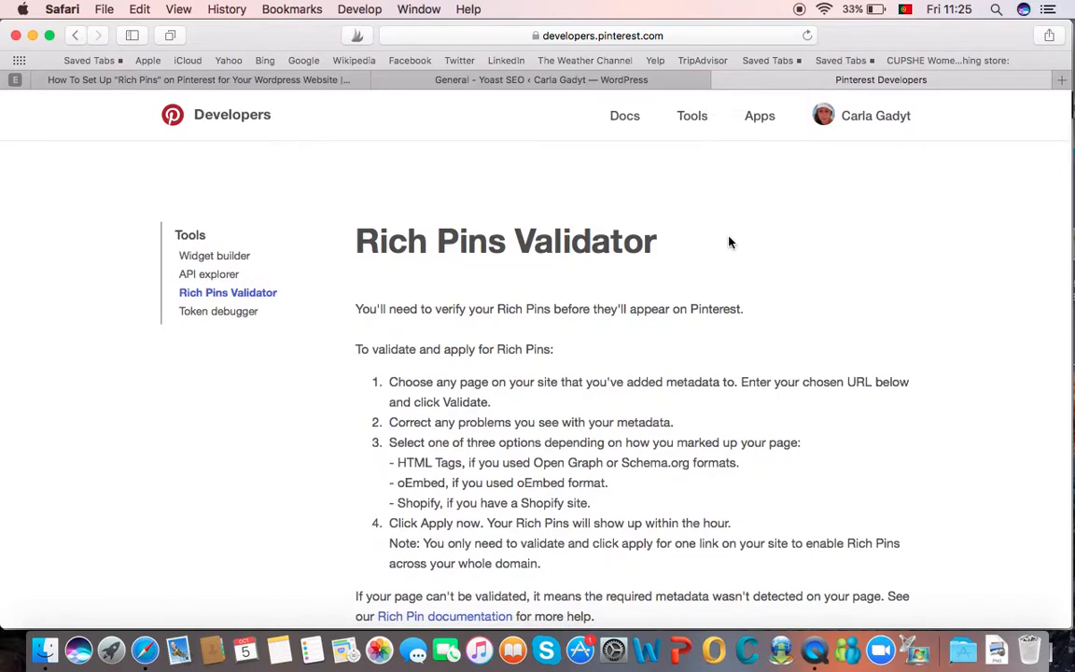
scroll(729, 243, down, 10)
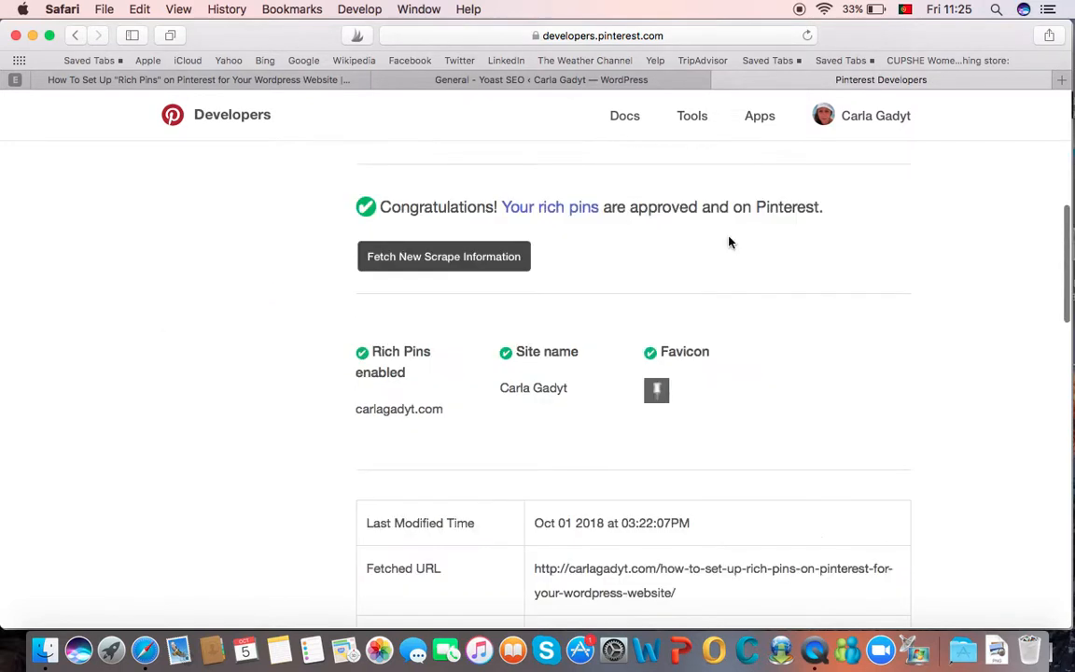
Return to the "Rich Pins" blog post and review its instructions for installing Yoast SEO, visiting the Rich Pin Validator and applying
click(266, 82)
scroll(581, 378, down, 10)
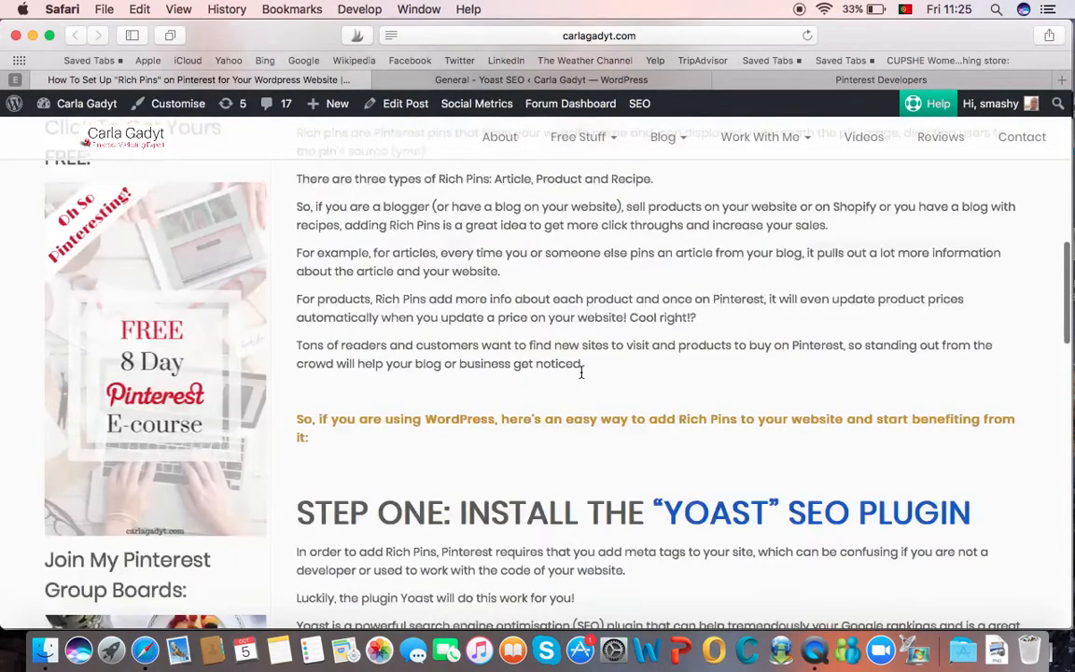
scroll(581, 377, down, 5)
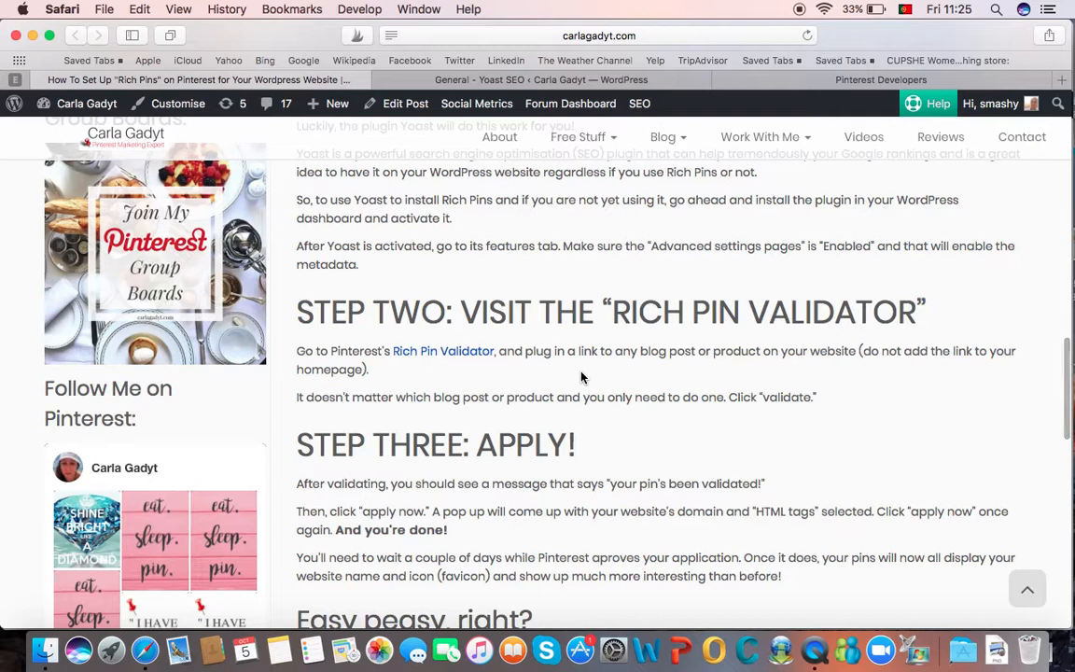
scroll(580, 376, down, 3)
scroll(581, 377, down, 2)
scroll(581, 374, up, 8)
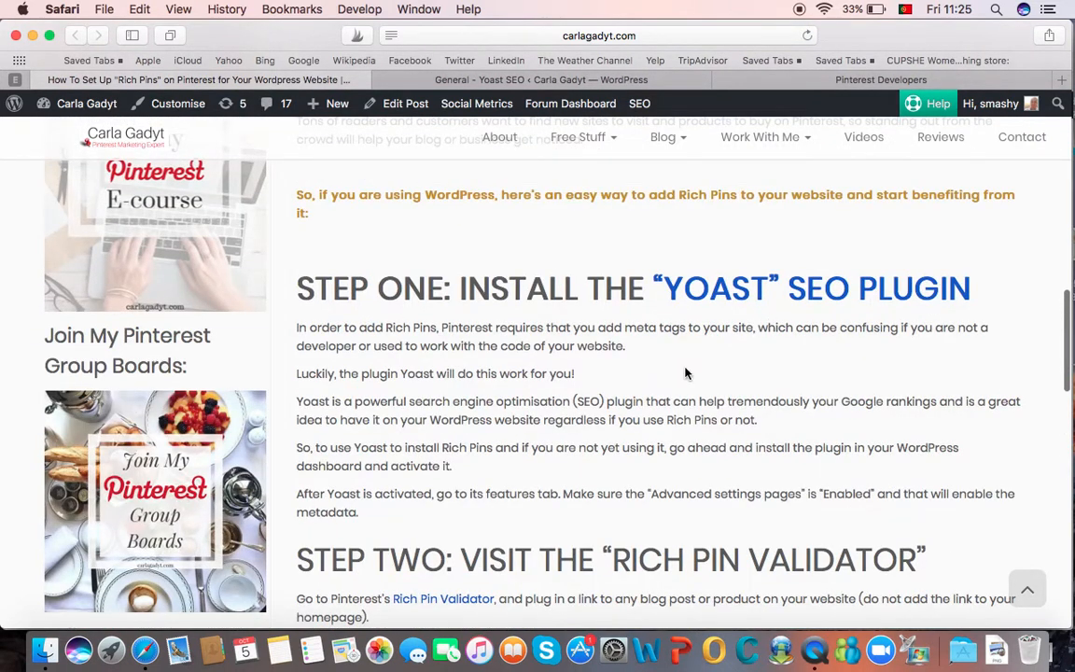
scroll(687, 372, down, 5)
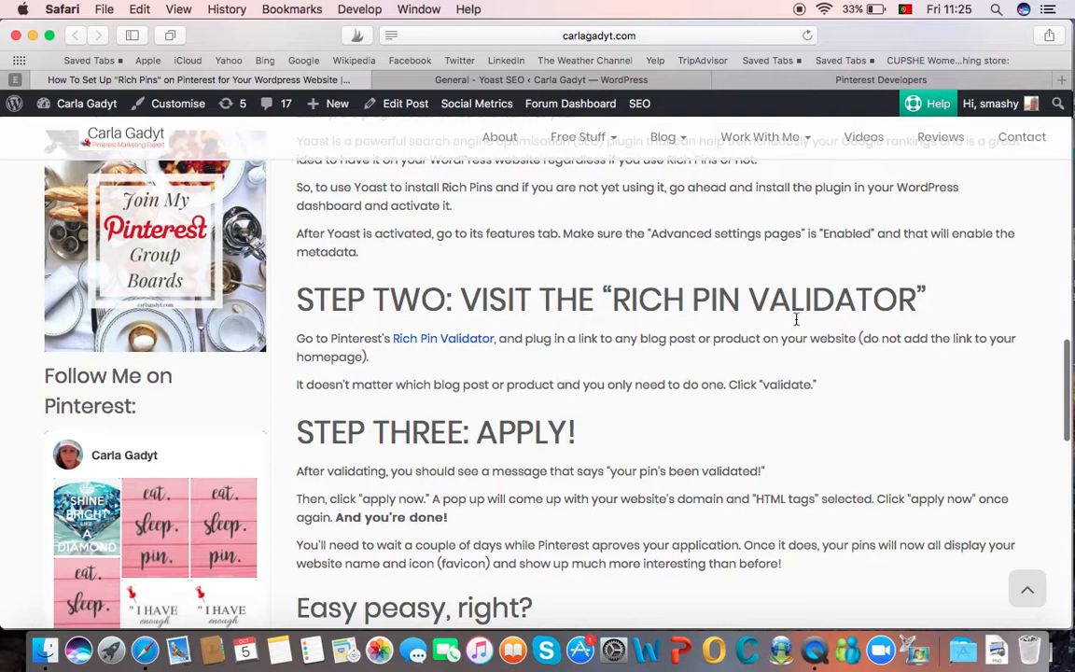
scroll(659, 408, down, 3)
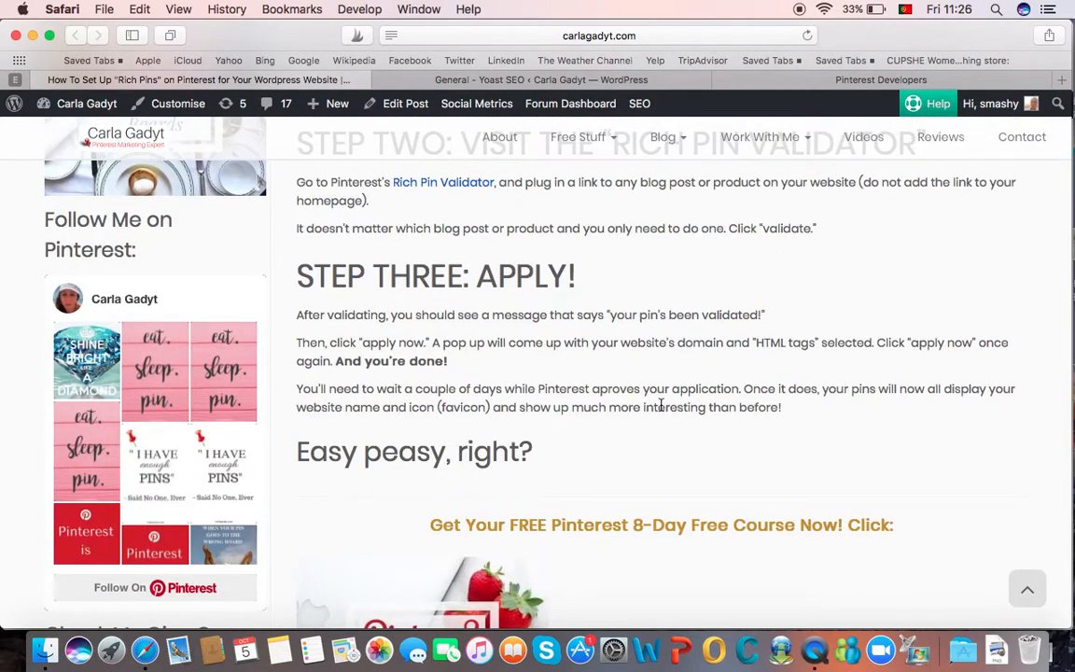
scroll(479, 360, down, 1)
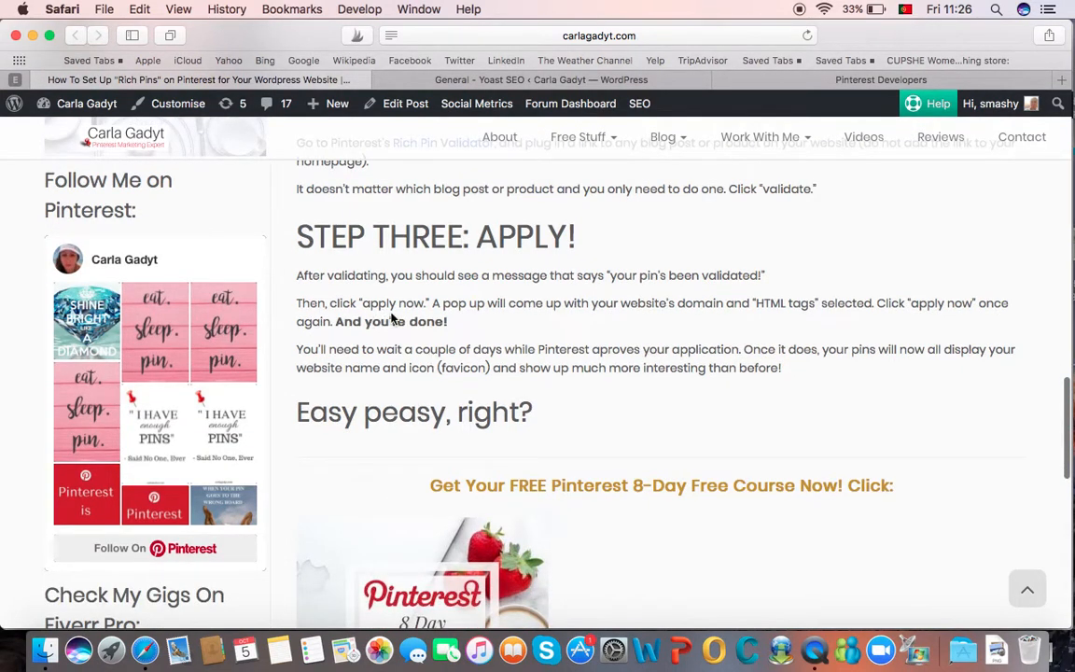
Go back to the Rich Pins Validator and examine the approval result, site name, favicon and fetched page details
click(868, 82)
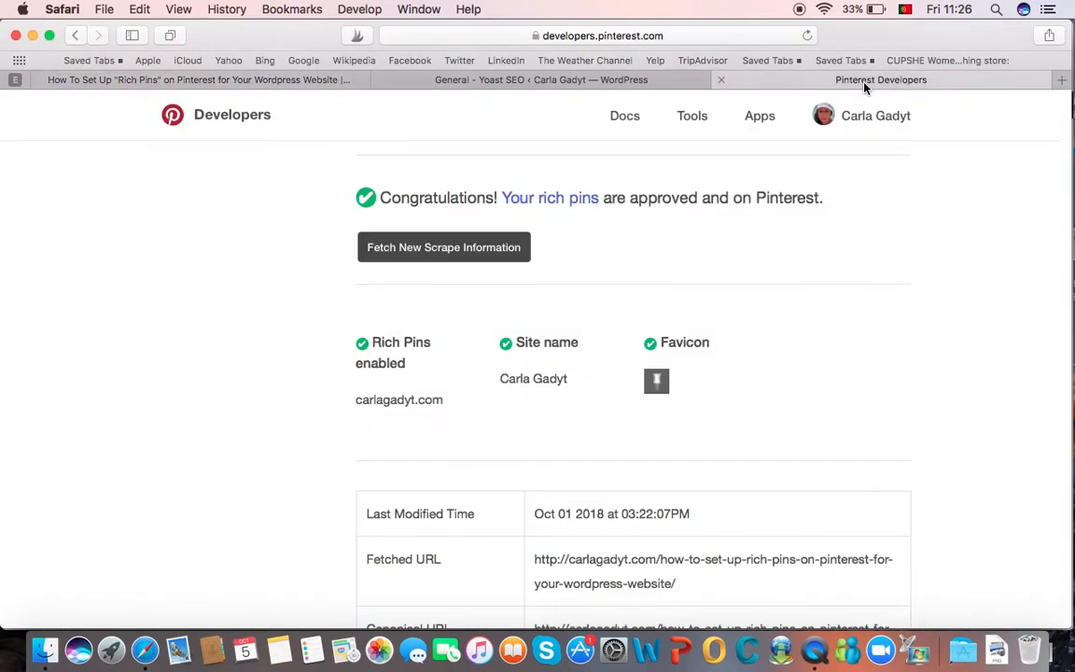
scroll(218, 401, down, 2)
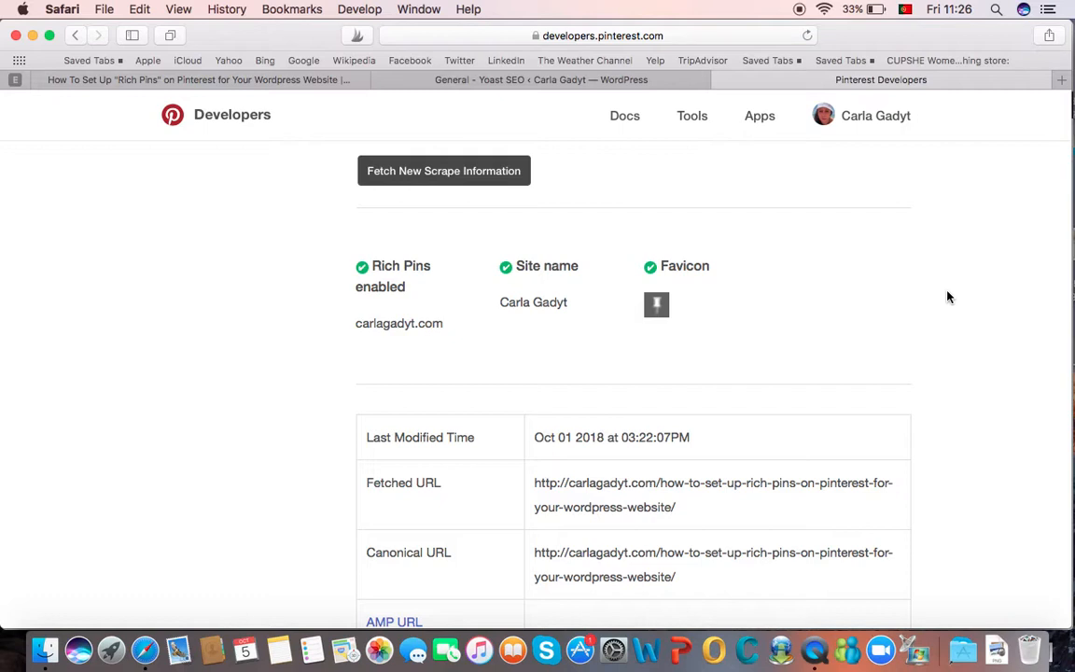
scroll(947, 296, down, 1)
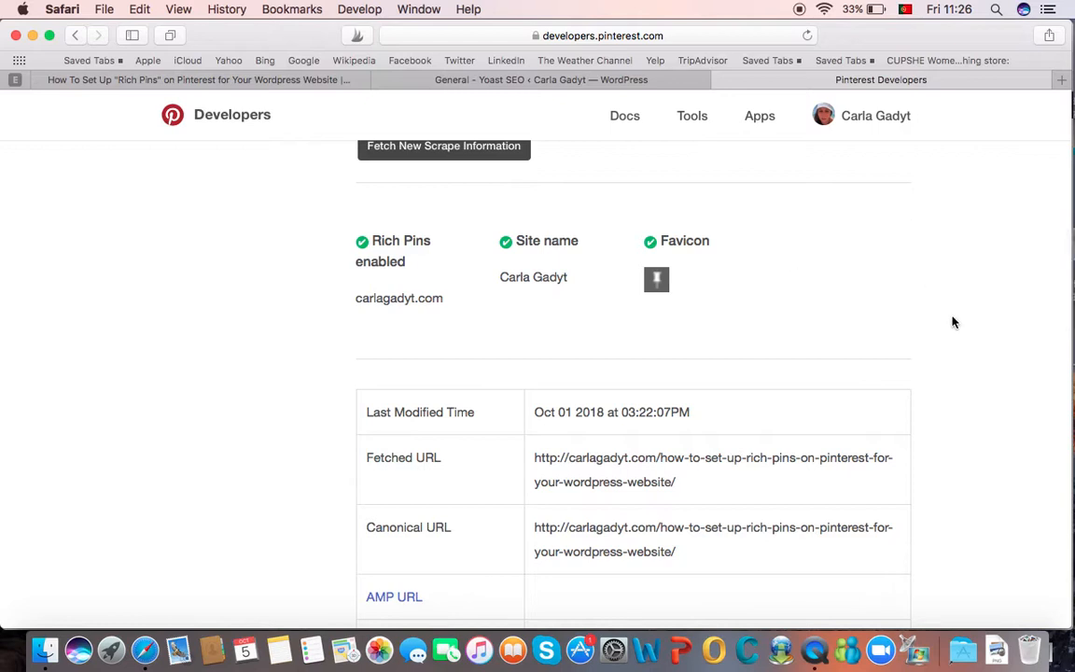
scroll(948, 319, down, 5)
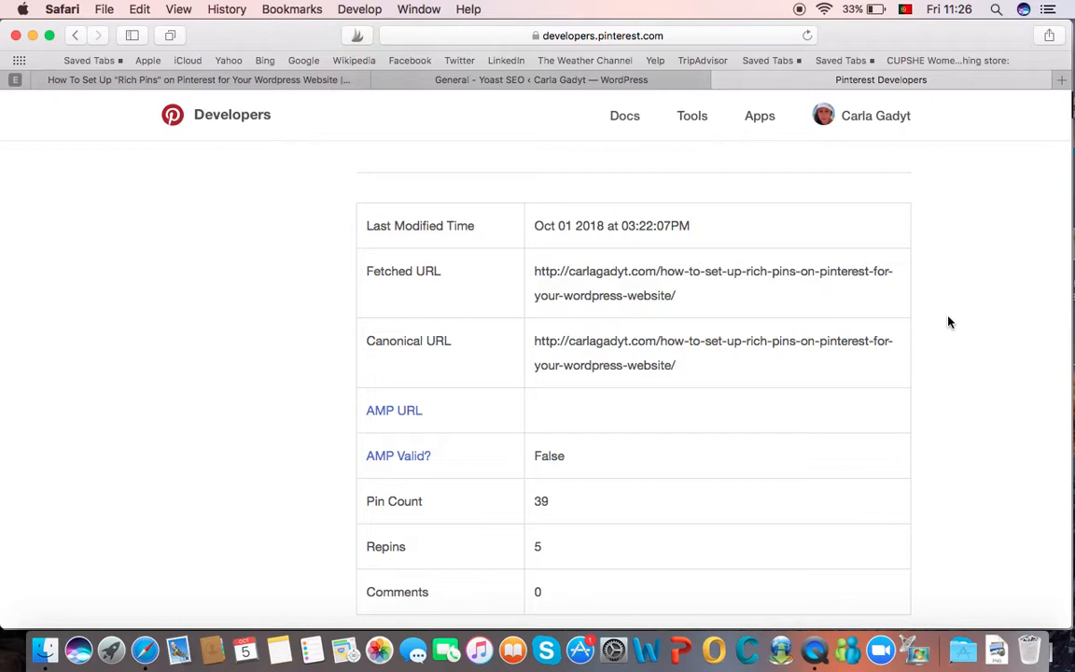
scroll(948, 322, up, 10)
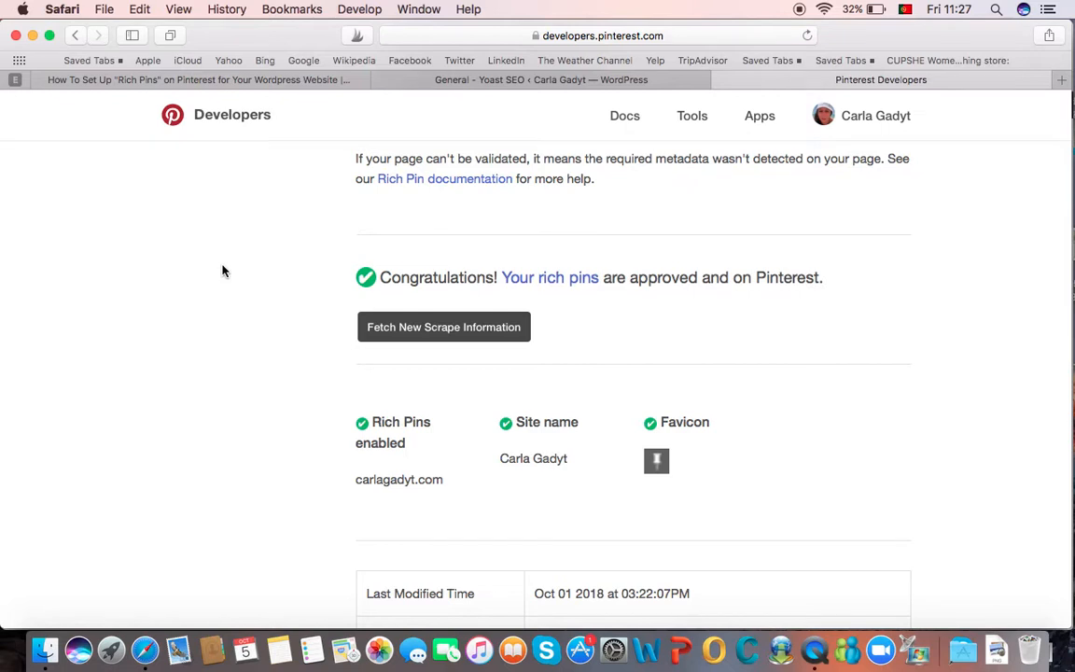
Reopen the "Rich Pins" blog post and look over its title, header image and introduction on the types of Rich Pins
click(247, 80)
scroll(650, 336, up, 10)
scroll(649, 336, down, 4)
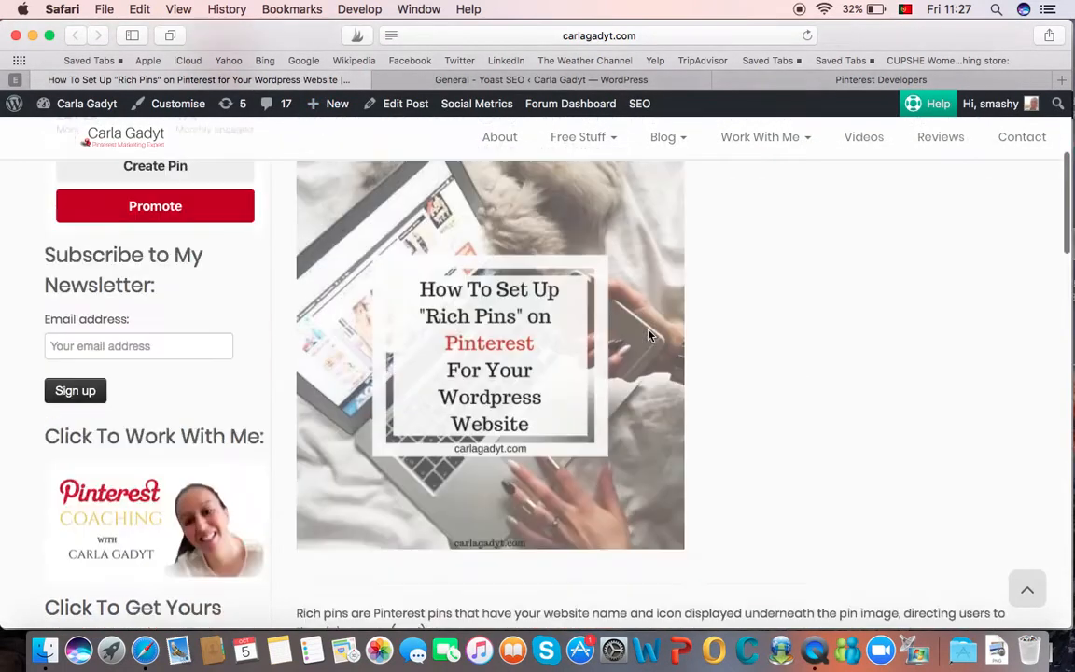
scroll(649, 336, up, 8)
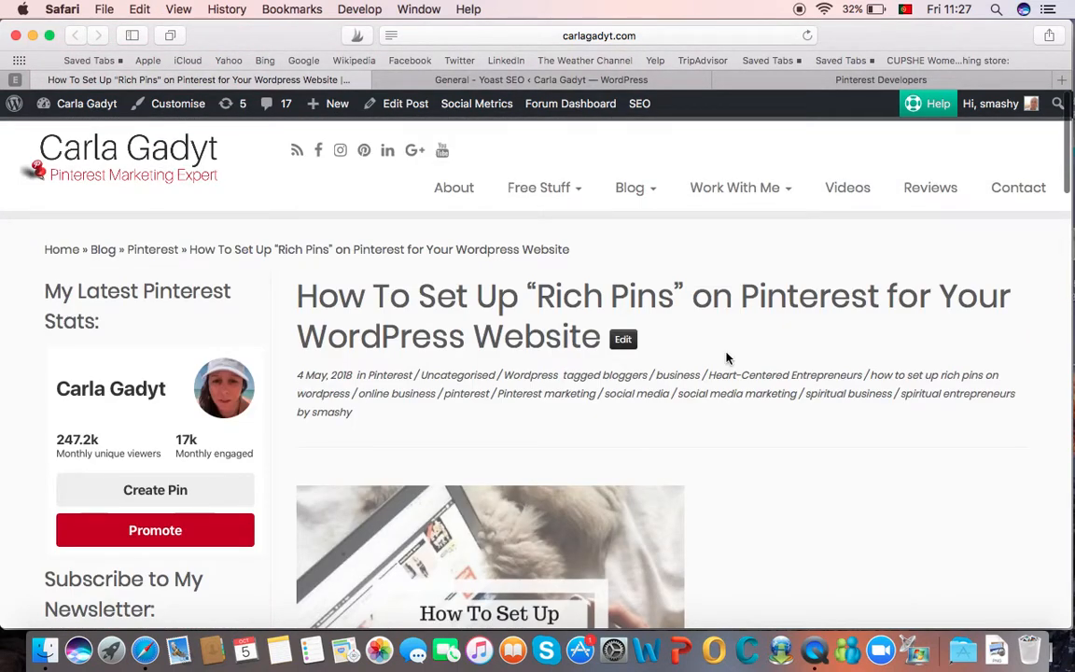
scroll(764, 373, down, 2)
scroll(763, 373, down, 5)
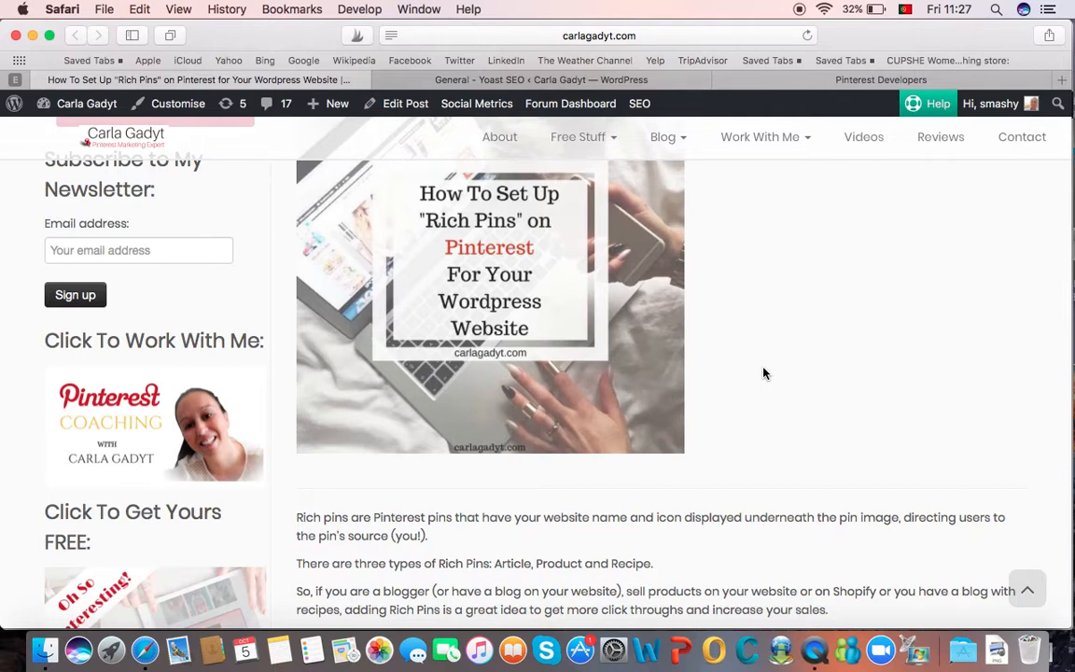
scroll(763, 373, down, 5)
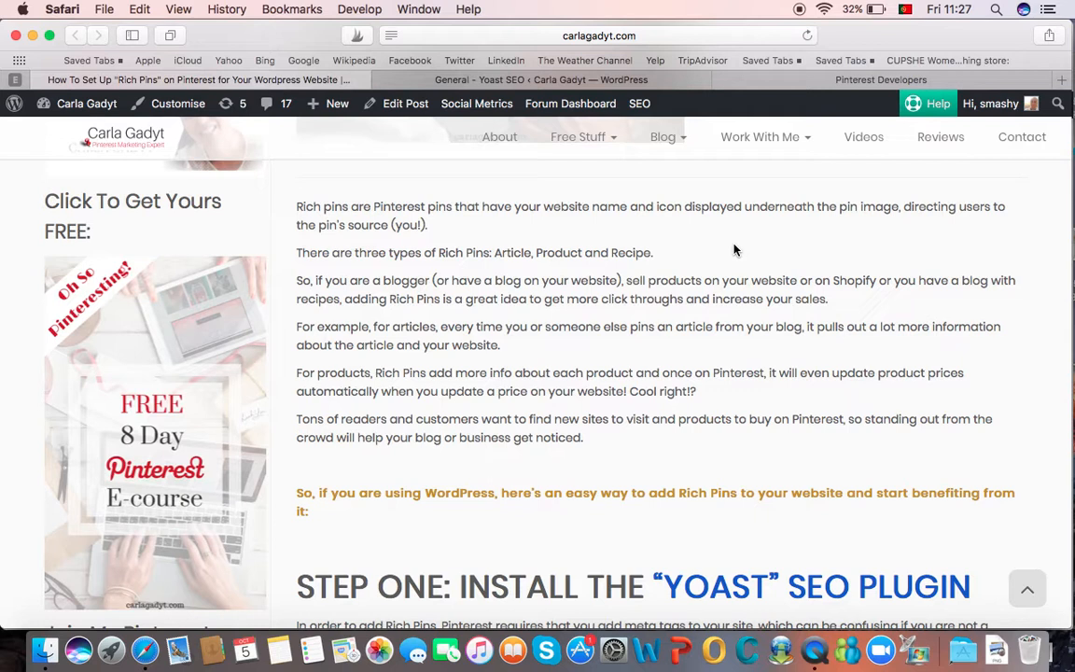
scroll(734, 249, up, 10)
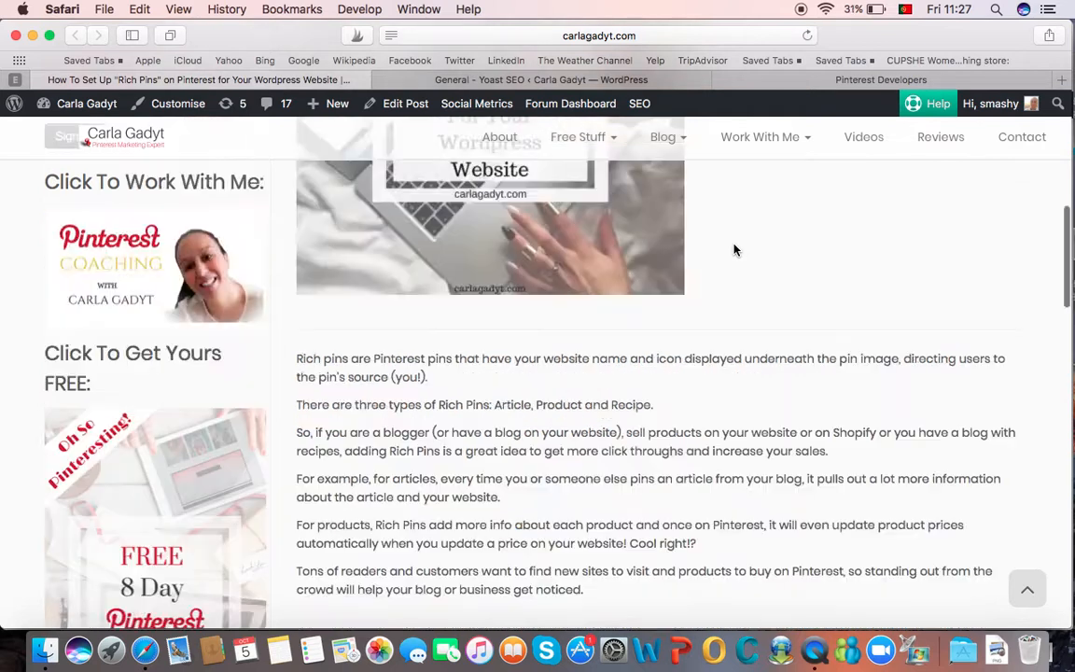
scroll(735, 249, down, 4)
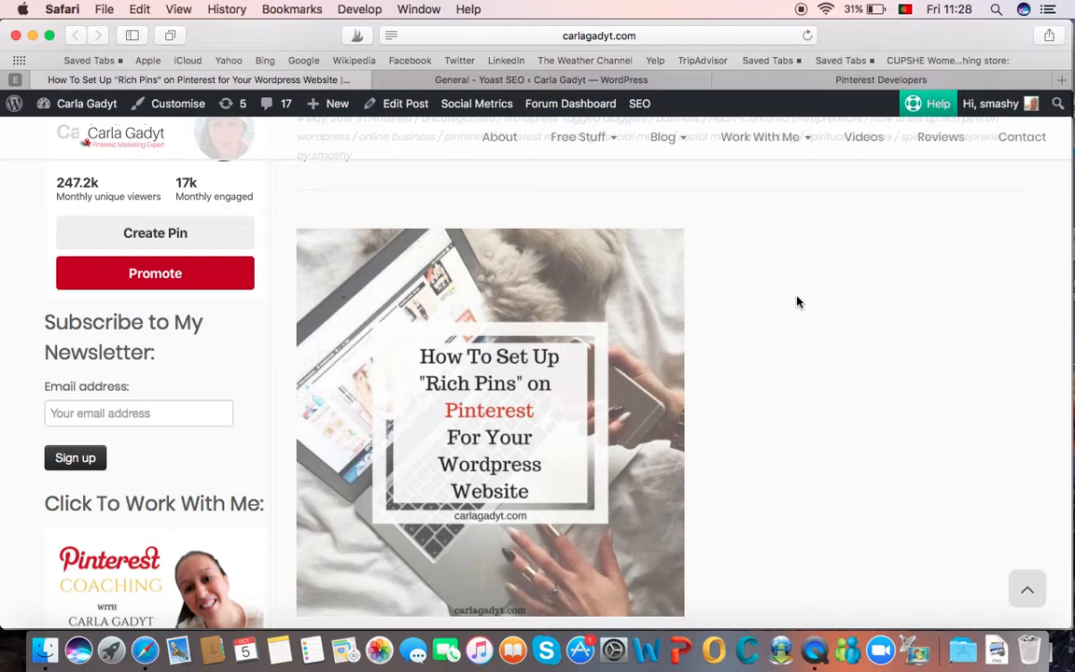
Switch to QuickTime Player, quit it, and replace the unsaved screen recording's file name with one starting with "Rich"
click(814, 650)
click(173, 10)
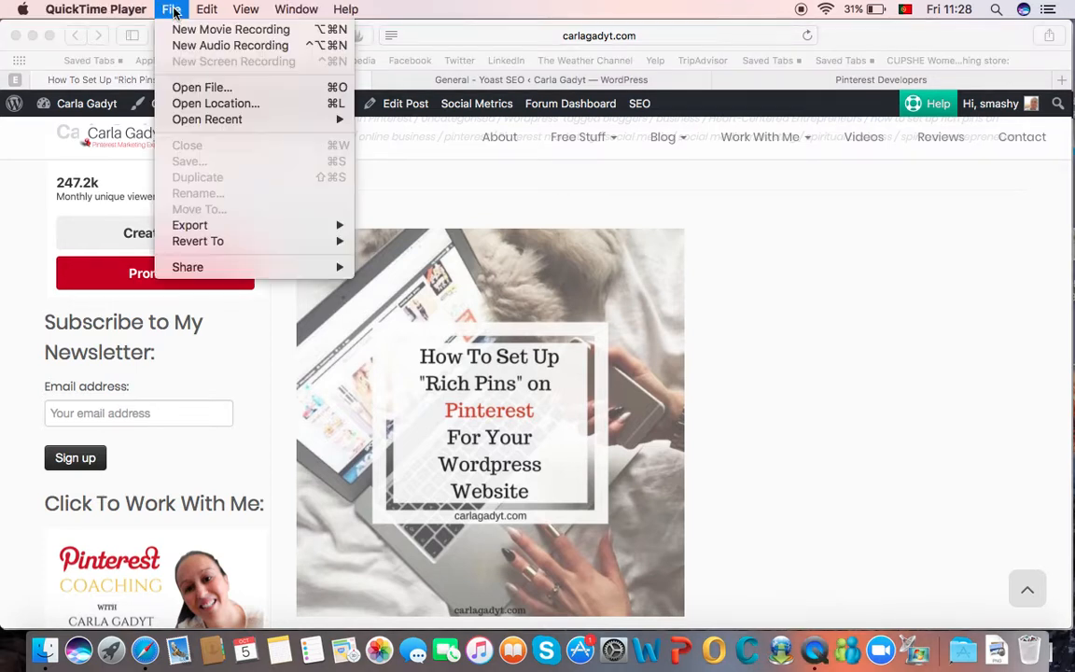
mouse_move(96, 10)
click(96, 140)
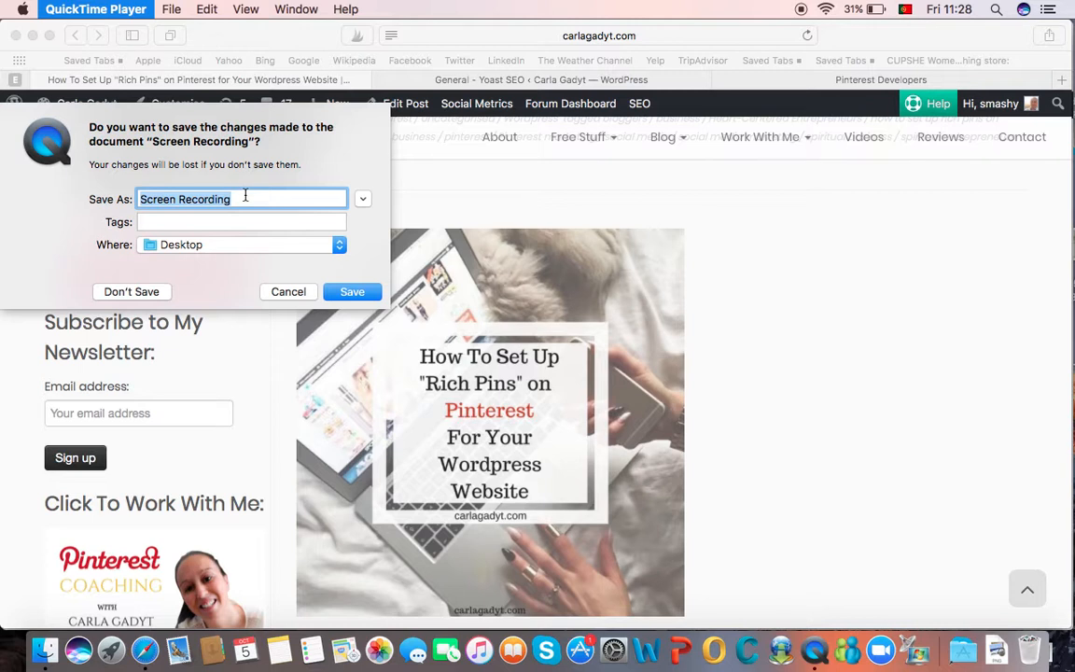
text(Rich Pis)
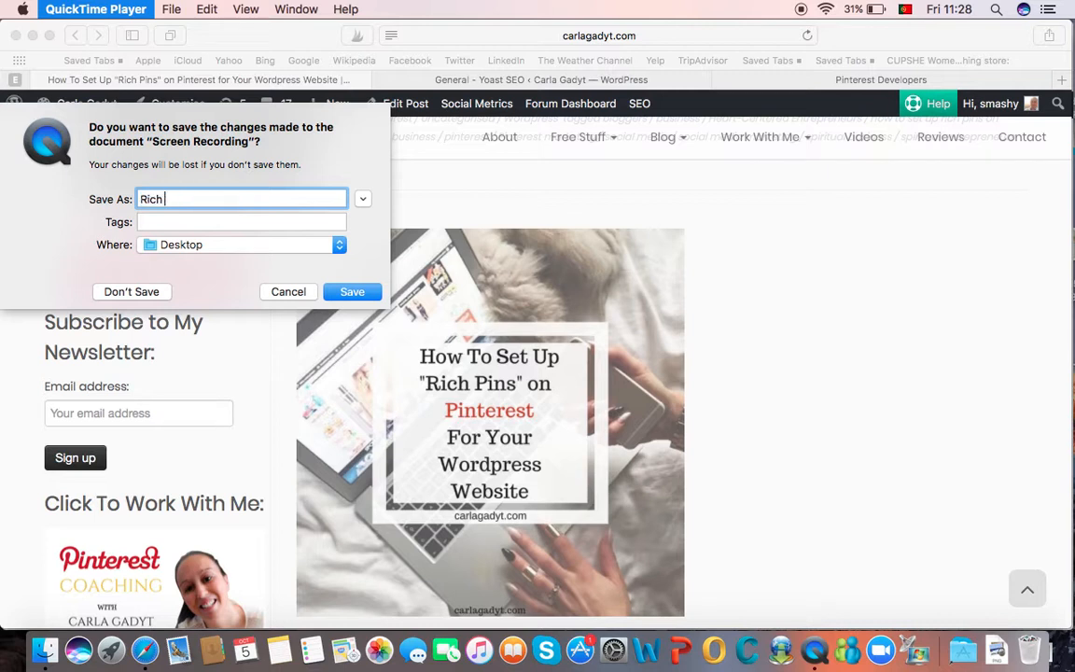